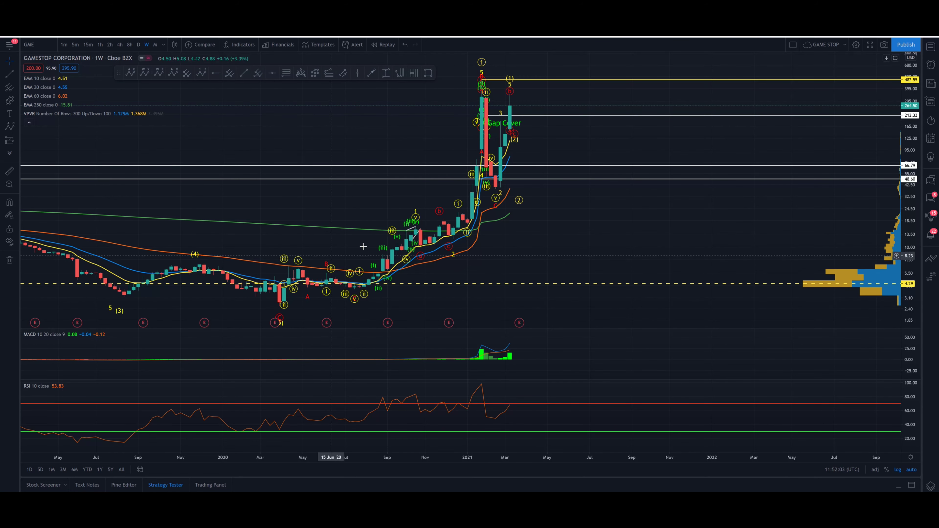
- Hide all drawings on the weekly GME chart and reposition the floating favourites toolbar near the indicator list
scroll(320, 211, "up", 2)
left_click_drag(239, 132, 360, 140)
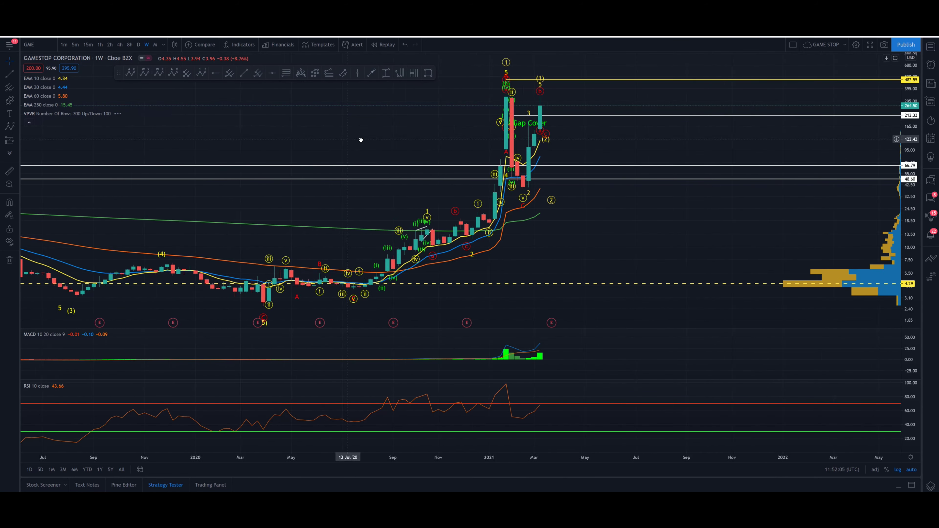
mouse_move(119, 71)
left_mouse_down()
mouse_move(109, 108)
mouse_move(35, 138)
left_mouse_up()
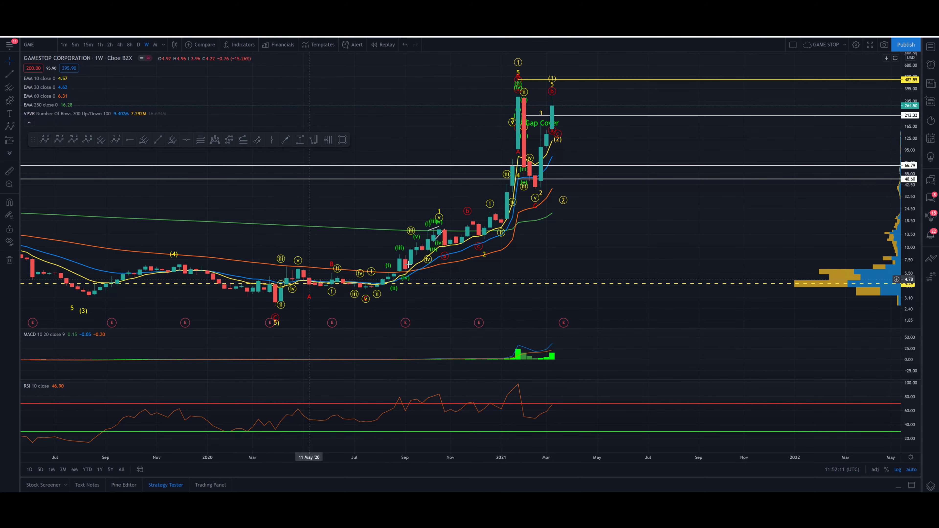
left_click(10, 242)
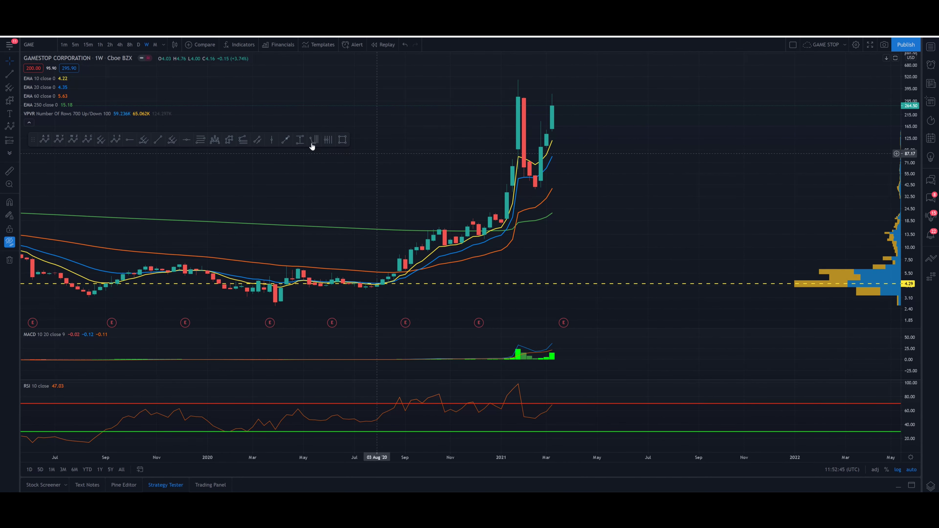
left_click_drag(33, 139, 92, 82)
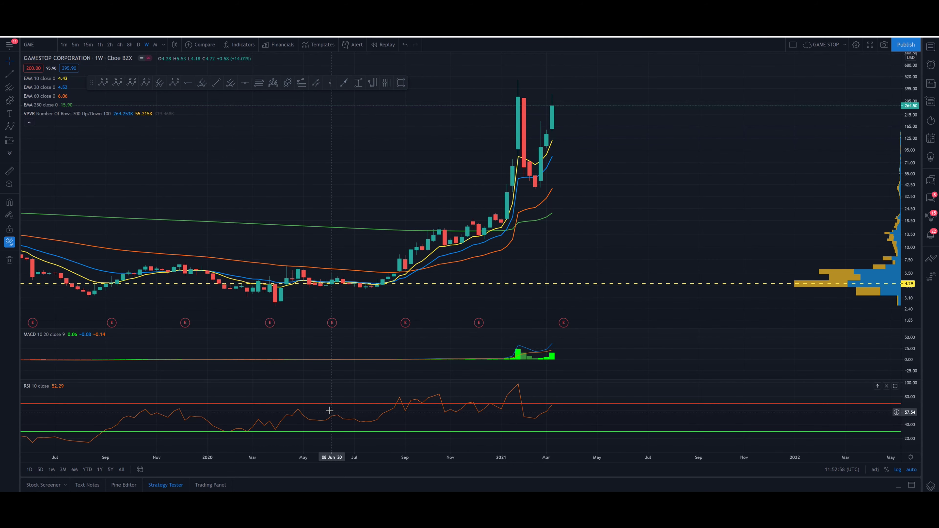
- Zoom in on the weekly candles from mid-2020 to March 2021 and stretch the MACD scale to examine momentum
scroll(411, 401, "up", 6)
left_click_drag(364, 265, 583, 259)
scroll(560, 257, "up", 3)
left_click_drag(451, 213, 518, 275)
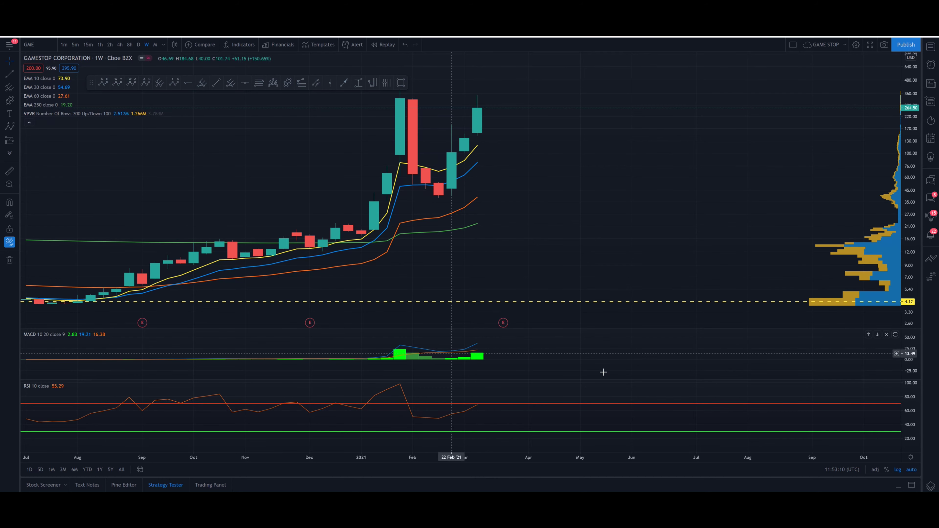
left_click_drag(917, 369, 918, 349)
left_click_drag(312, 166, 331, 176)
left_click_drag(913, 349, 912, 356)
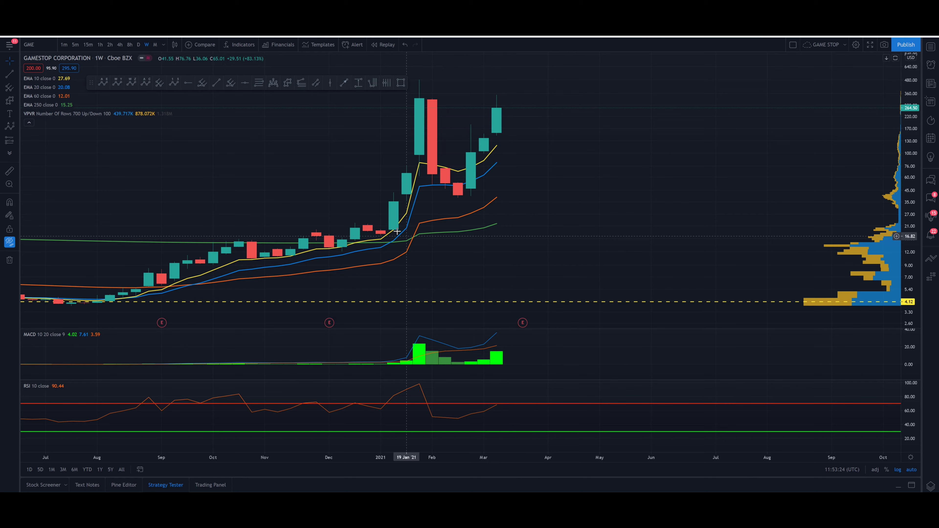
- Switch the chart to the daily timeframe and examine the January–March 2021 candles against the EMAs
left_click(138, 45)
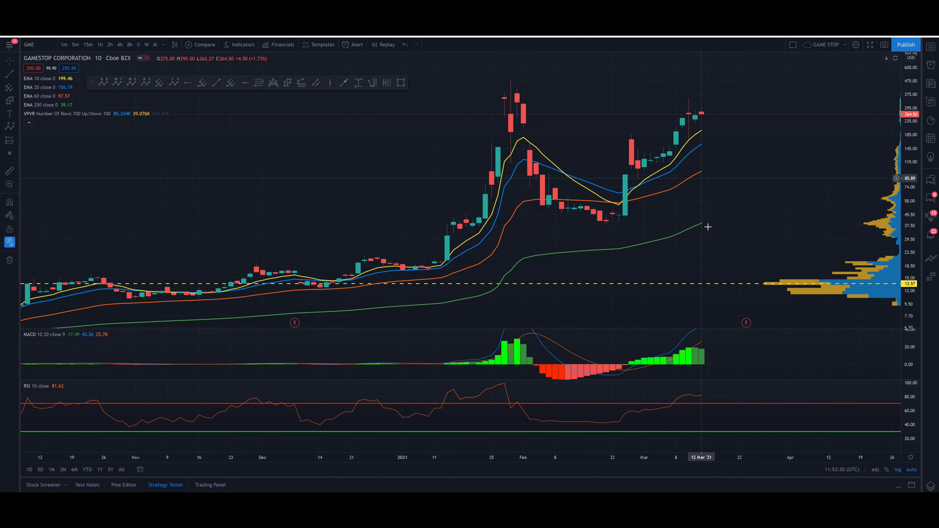
left_click_drag(757, 142, 728, 153)
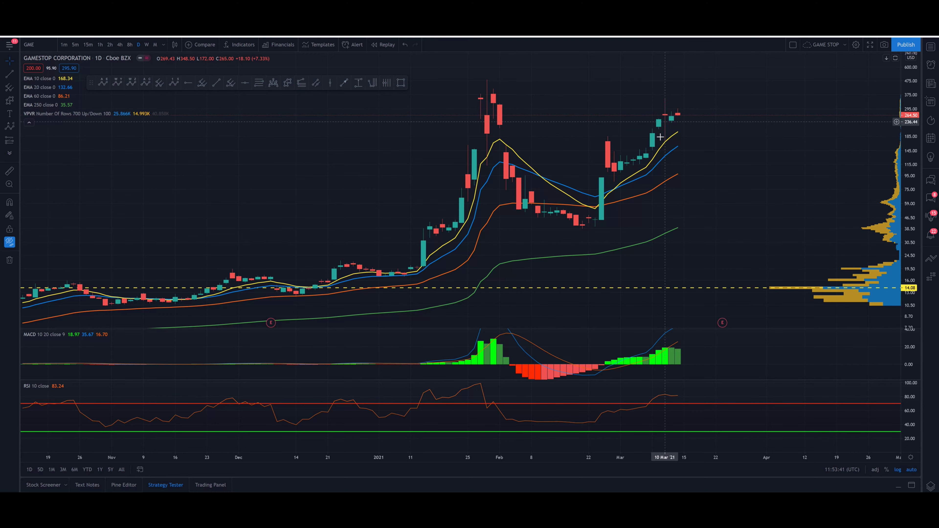
scroll(666, 149, "up", 4)
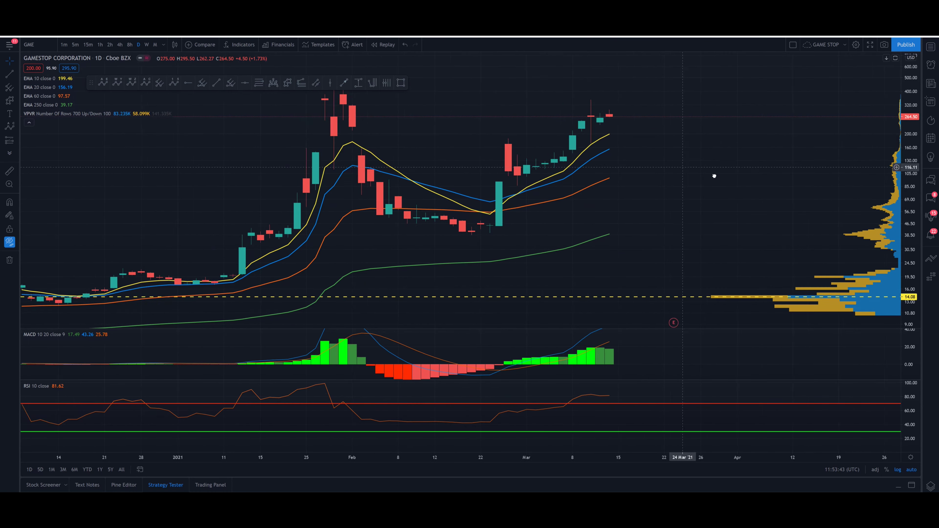
scroll(653, 175, "down", 1)
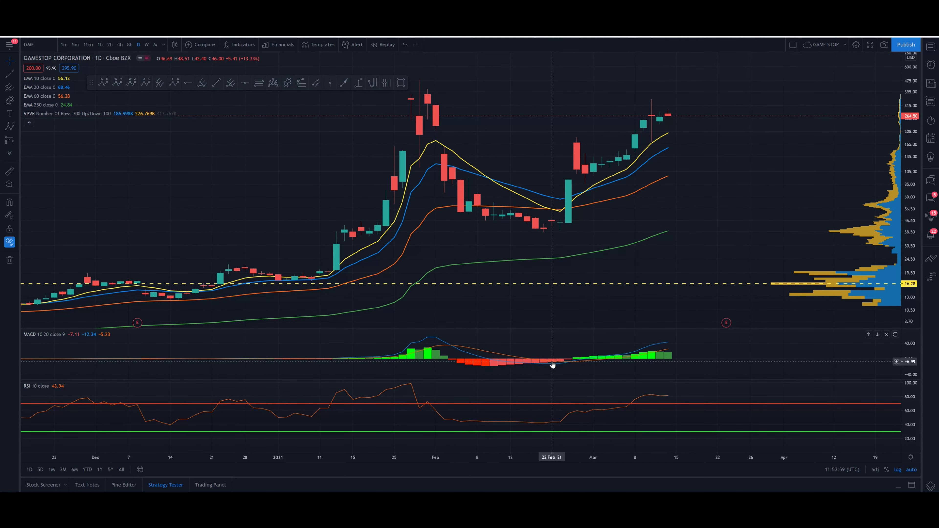
- Rescale the MACD and RSI panes so the daily momentum curves can be compared
left_click_drag(908, 368, 907, 355)
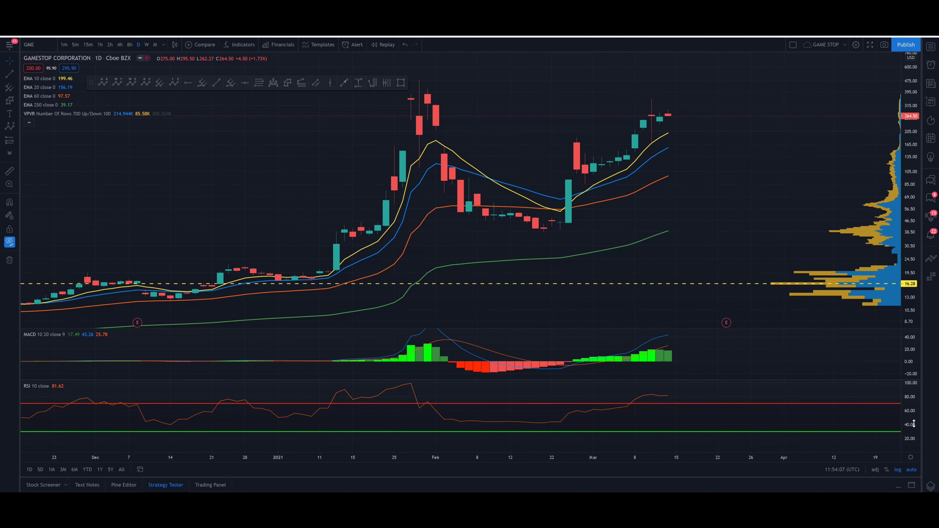
left_click_drag(912, 416, 912, 425)
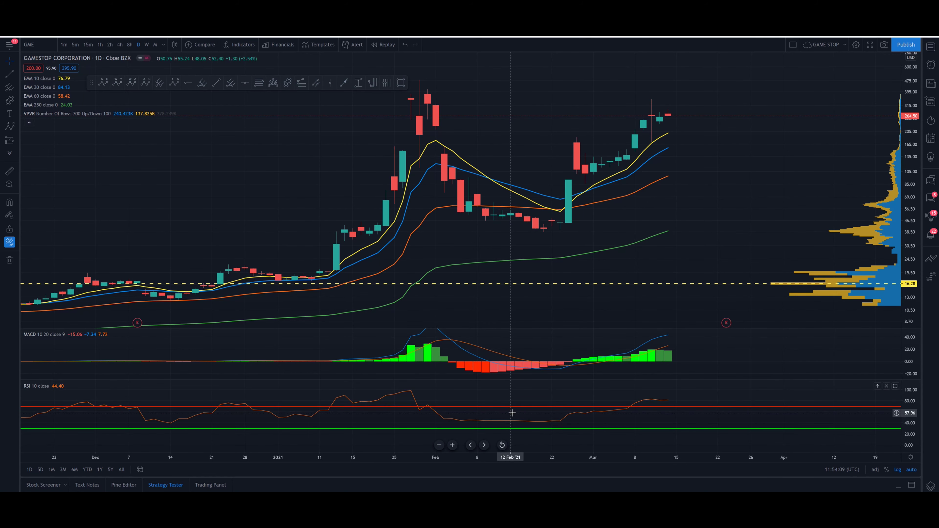
scroll(513, 421, "down", 1)
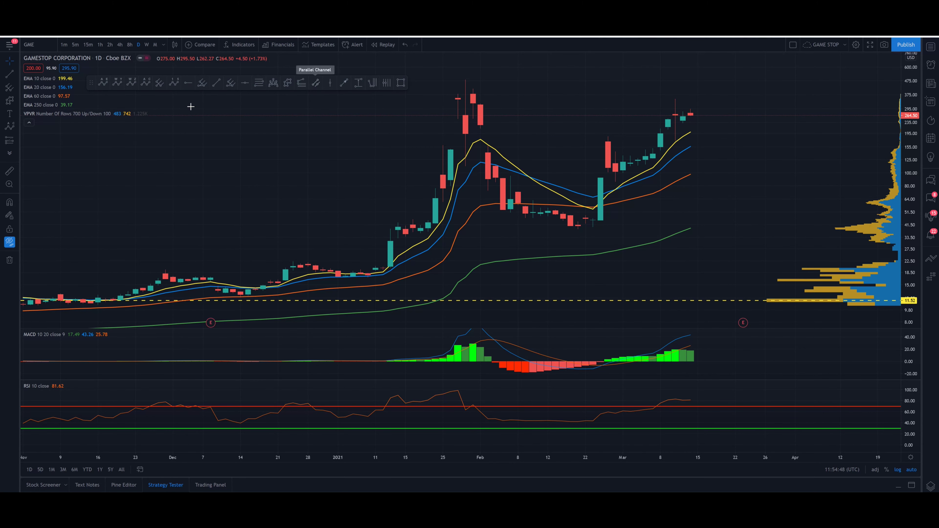
- Show all the hidden drawings again and move the floating favourites toolbar below the wave labels
left_click(10, 242)
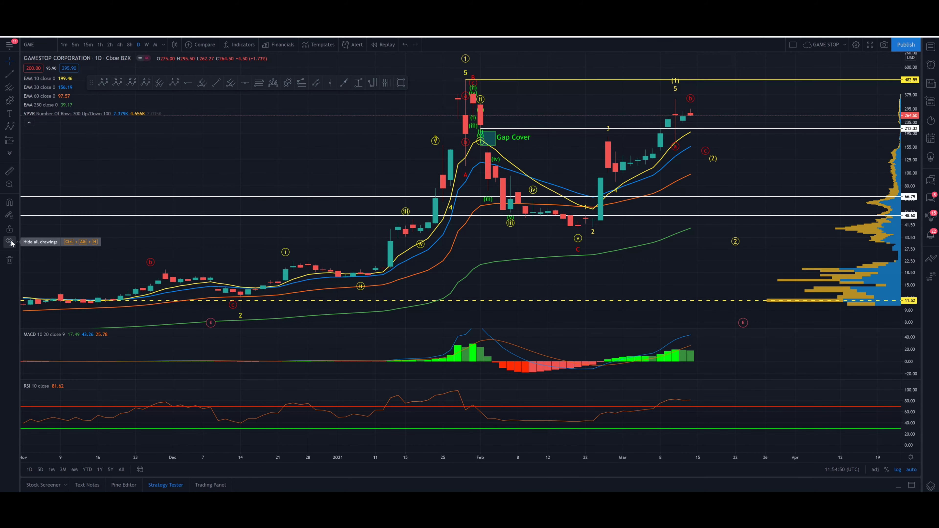
scroll(407, 222, "up", 2)
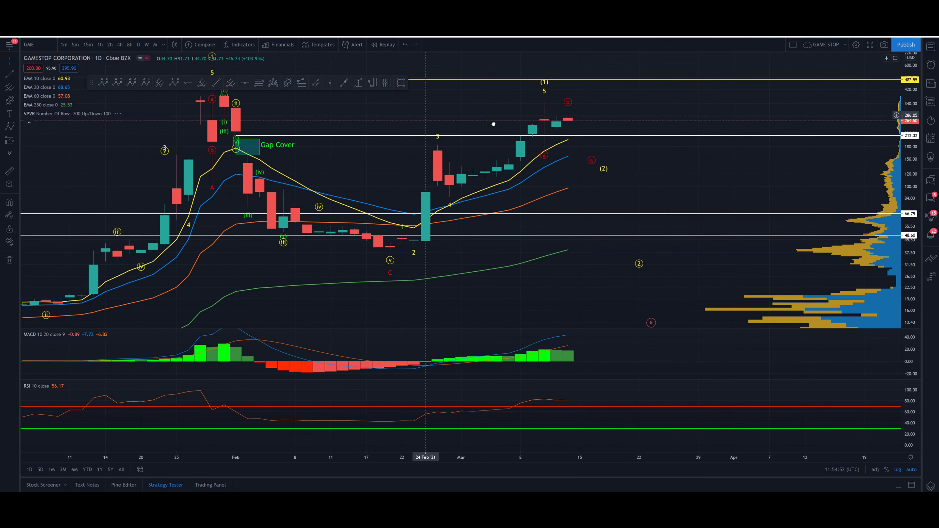
scroll(554, 135, "up", 2)
left_click_drag(587, 144, 638, 144)
mouse_move(91, 83)
left_mouse_down()
mouse_move(33, 163)
mouse_move(8, 160)
left_mouse_up()
mouse_move(249, 130)
left_mouse_down()
mouse_move(342, 130)
mouse_move(325, 122)
left_mouse_up()
left_click_drag(8, 160, 73, 159)
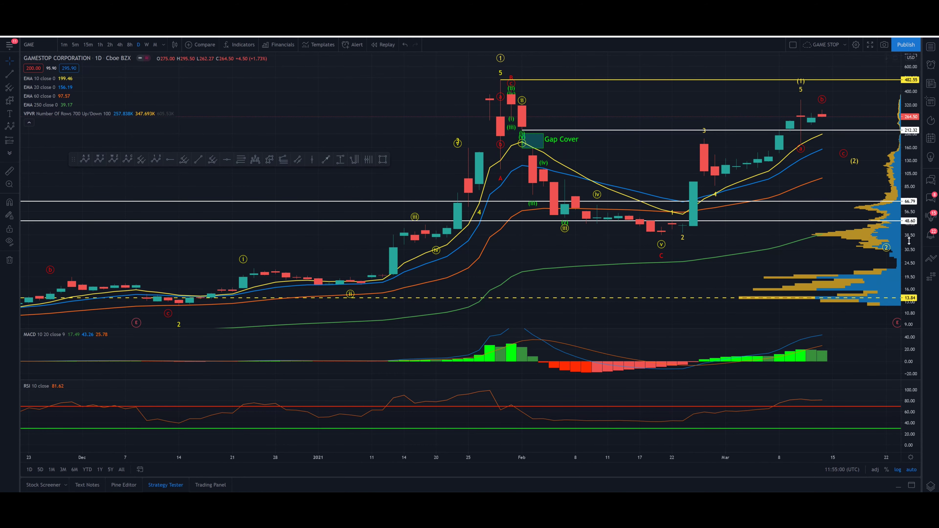
- Maximise the price pane and scale the prices so the Gap Cover zone and the wave labels fit
left_click_drag(909, 241, 908, 218)
double_click(626, 154)
left_click_drag(584, 109, 538, 122)
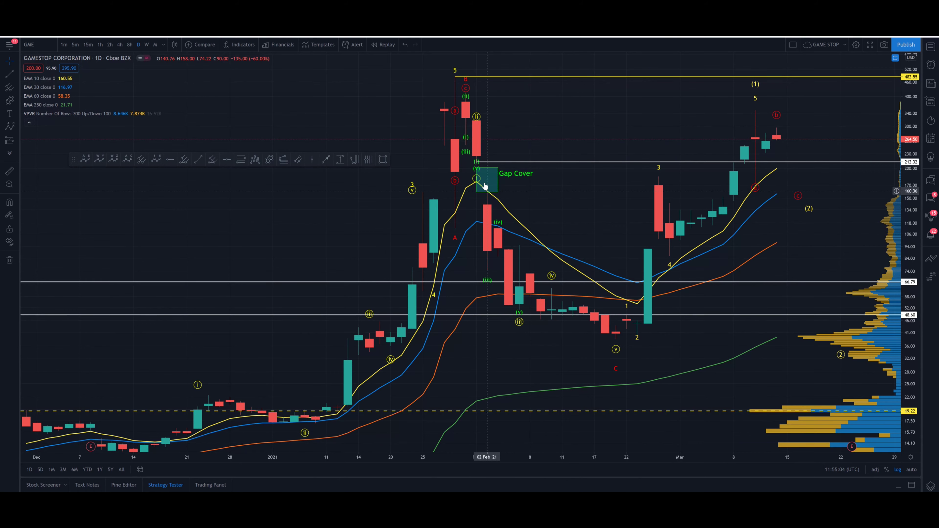
left_click_drag(908, 131, 908, 163)
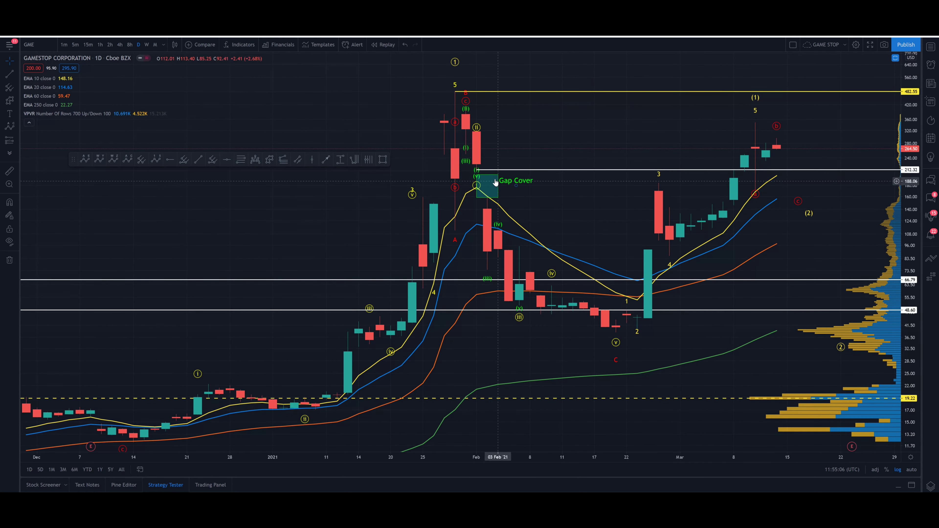
- Switch the chart to the hourly timeframe and fit the wave counts from mid-January to mid-March in view
left_click_drag(598, 207, 570, 210)
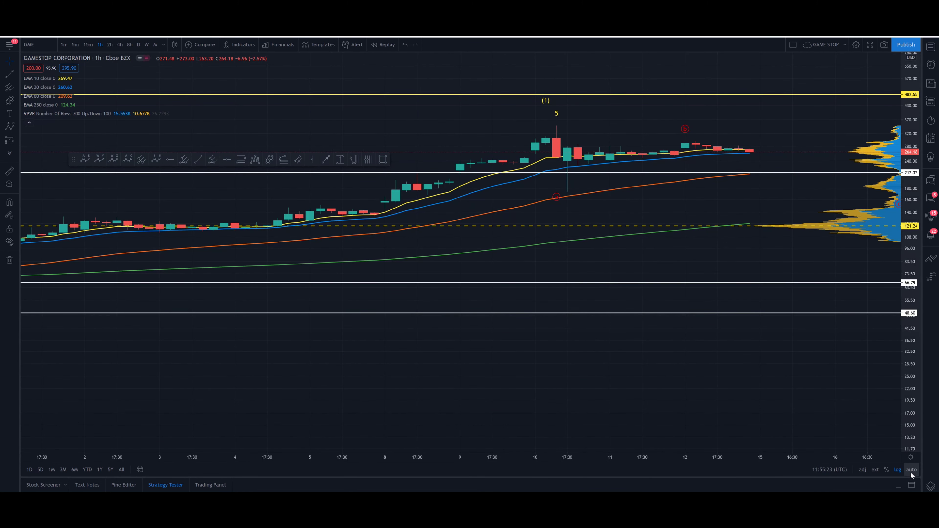
scroll(591, 323, "down", 6)
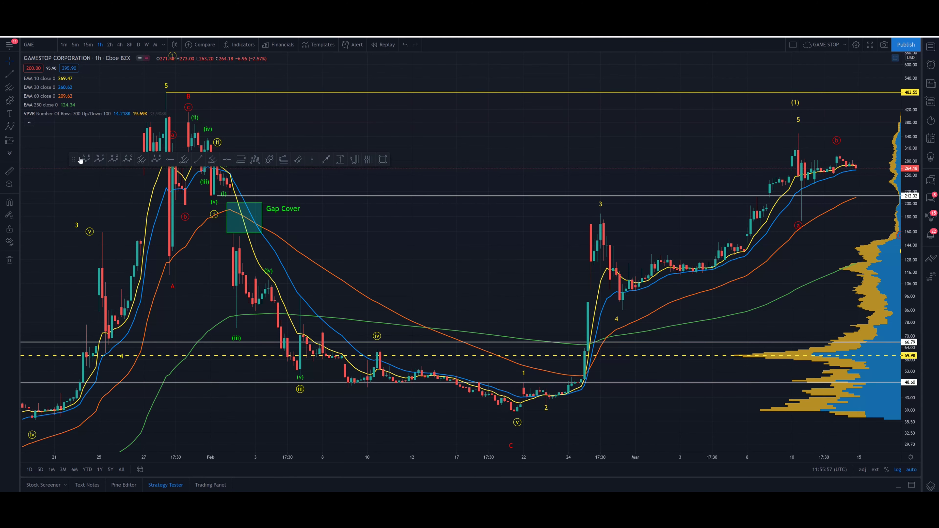
mouse_move(72, 156)
left_mouse_down()
mouse_move(307, 92)
mouse_move(300, 98)
left_mouse_up()
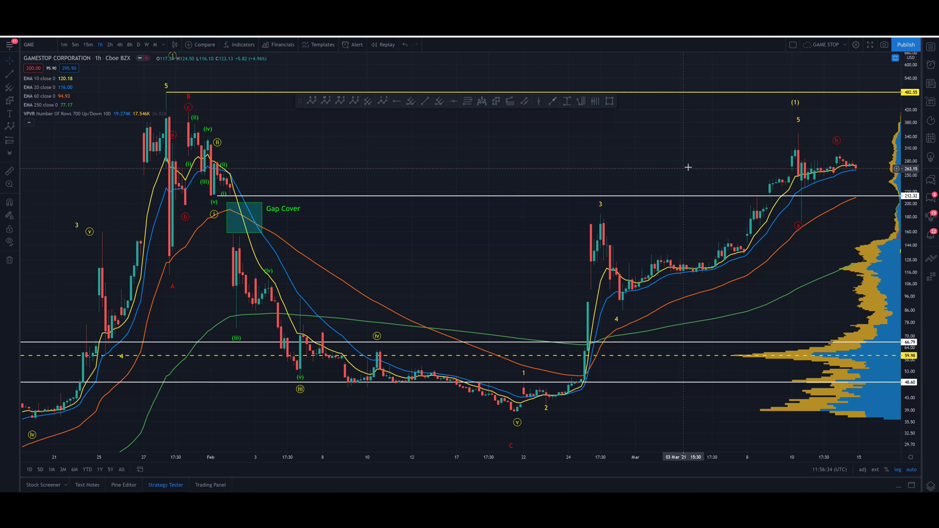
scroll(687, 167, "down", 3)
left_click_drag(718, 136, 589, 170)
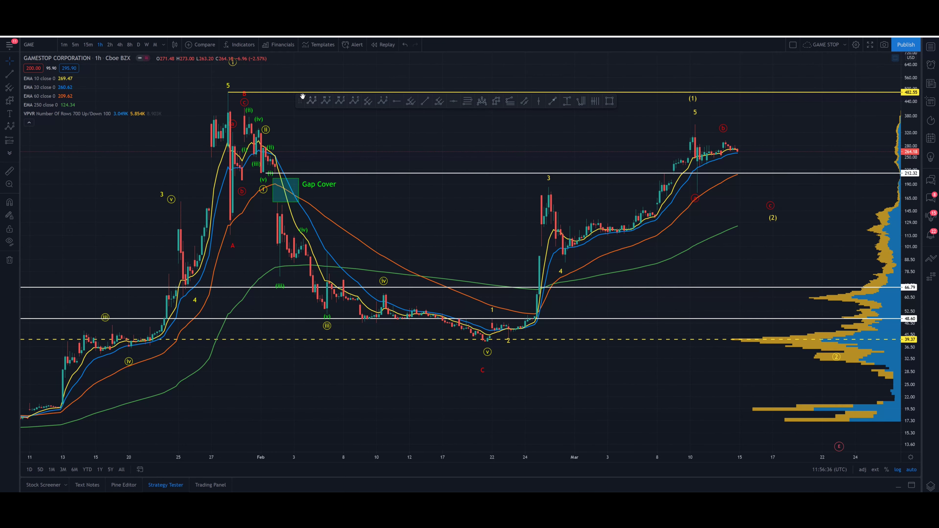
- Move the floating favourites toolbar below the candles and compress the price scale slightly
mouse_move(302, 96)
left_mouse_down()
mouse_move(328, 268)
mouse_move(329, 374)
left_mouse_up()
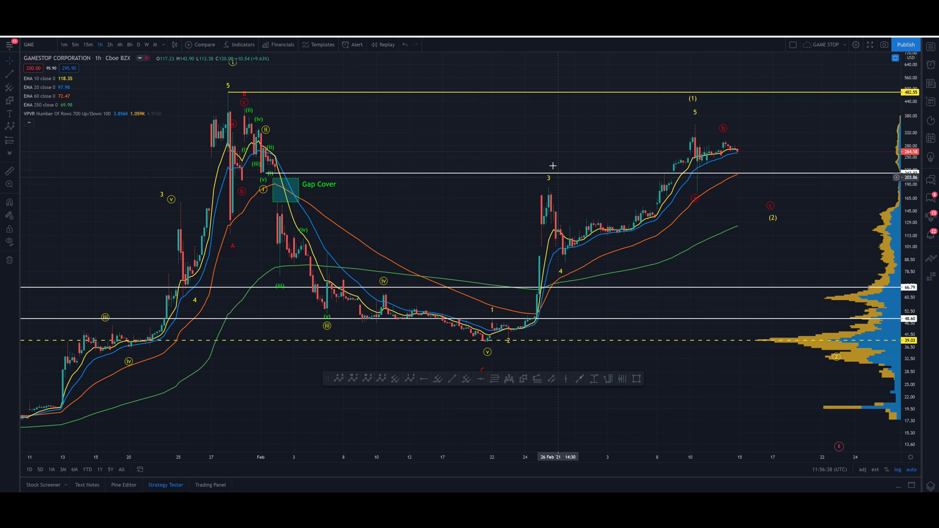
left_click_drag(903, 128, 899, 147)
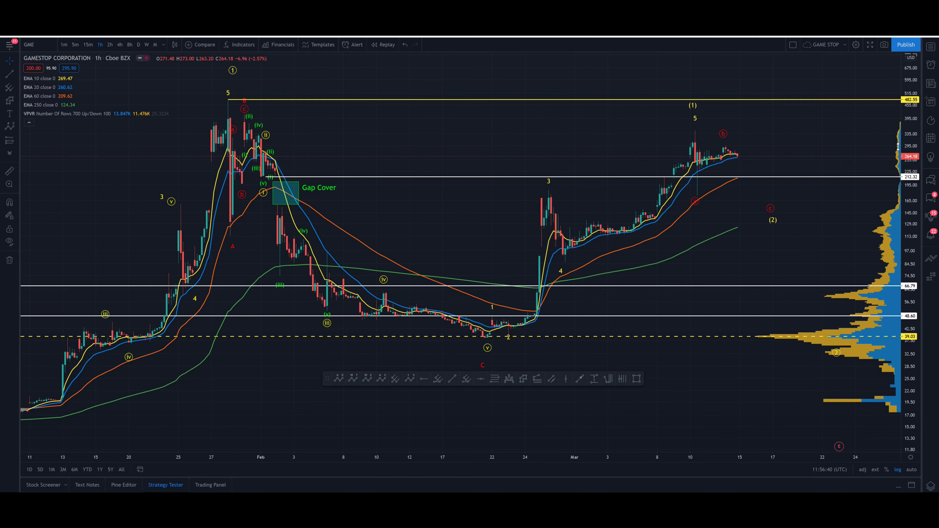
left_click_drag(565, 144, 533, 144)
left_click_drag(328, 377, 277, 423)
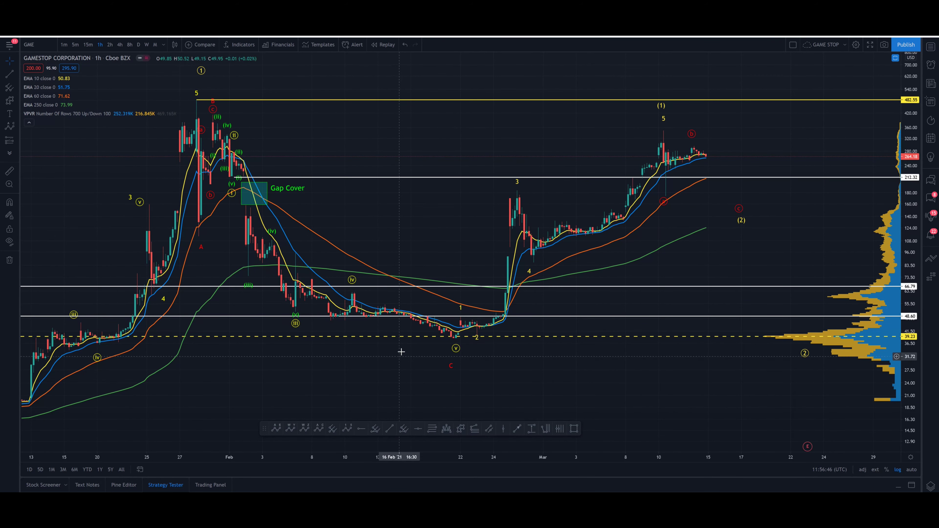
- Select the yellow 1–5 wave count and the (1)–(2) wave count to examine where each one is anchored
left_click(461, 313)
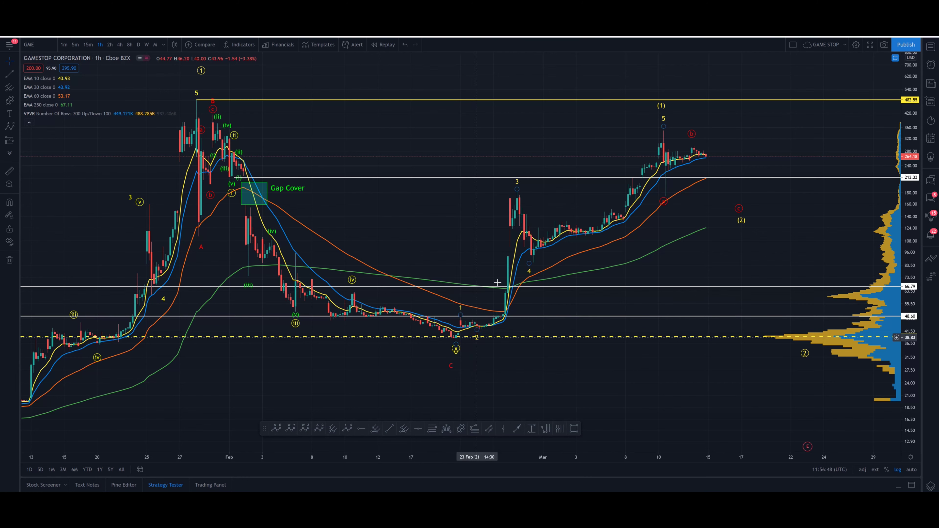
left_click(661, 118)
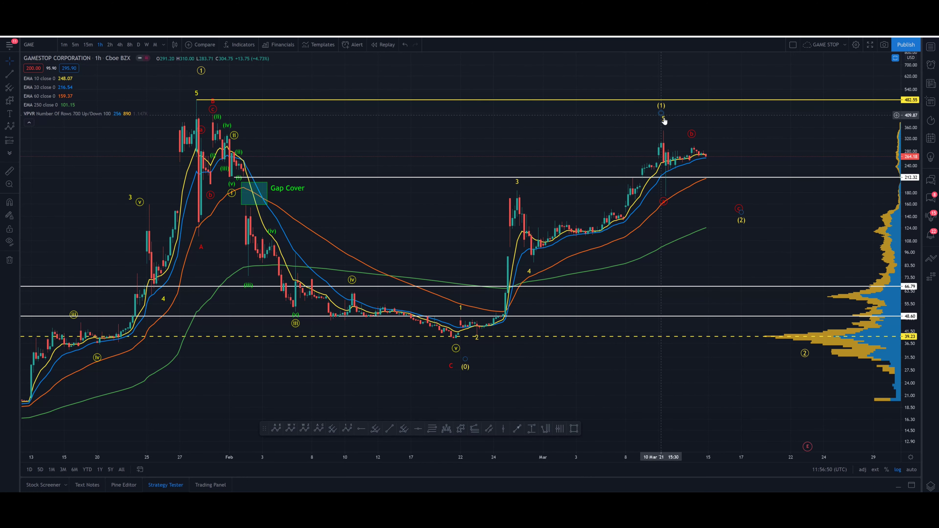
left_click(666, 126)
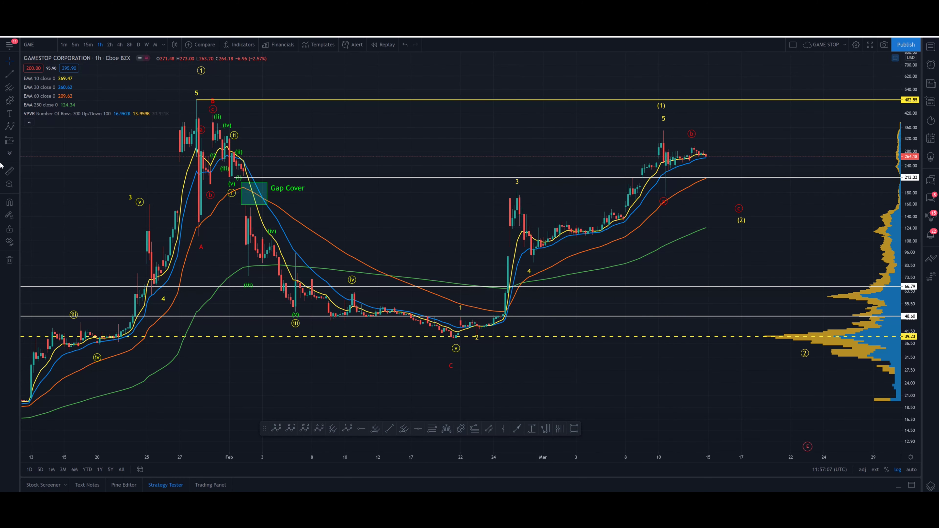
- Magnify the hourly 1–5 rally from late February to 12 March to inspect its wave structure
left_click(10, 183)
left_click_drag(394, 121, 740, 239)
left_click_drag(911, 230, 911, 417)
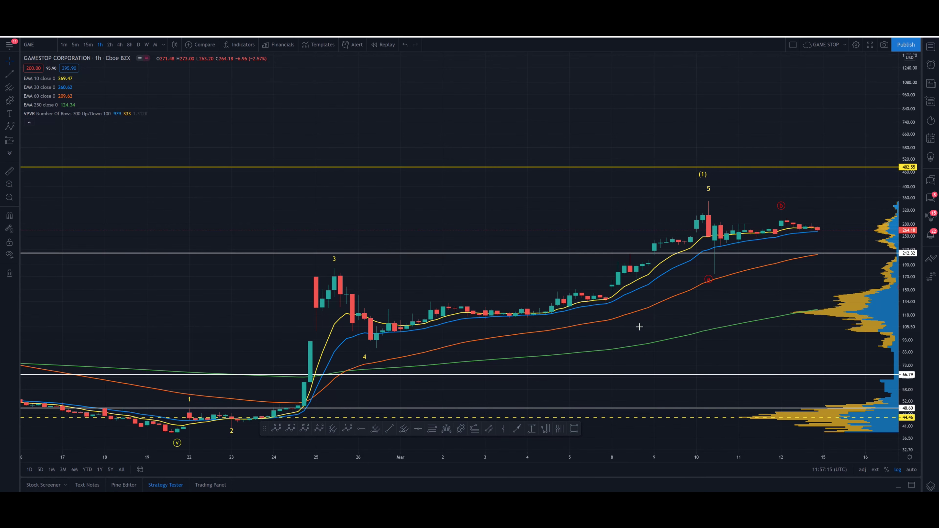
- Place a horizontal line across the wave 3 high to compare it with the 10 March low, and delete it
key("alt+h")
left_click(754, 274)
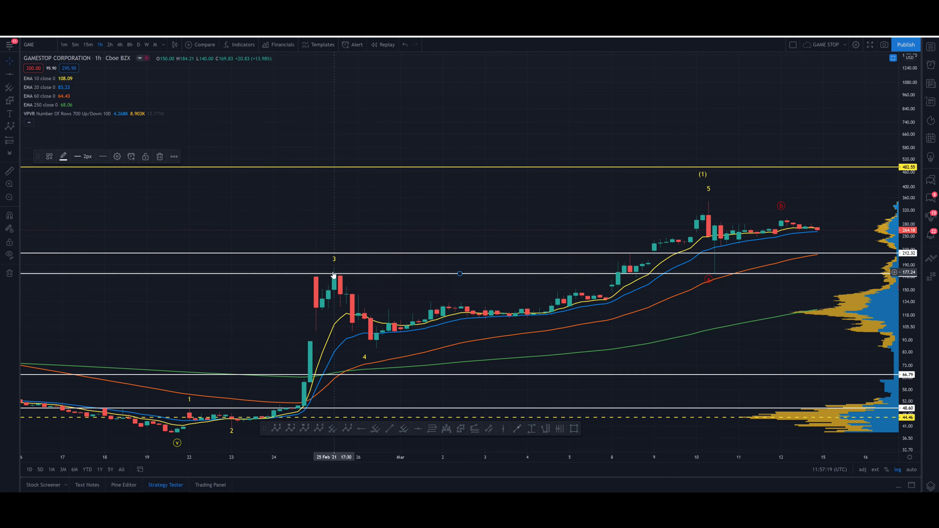
key("Delete")
- Return to the wider hourly view covering the January peak, the Gap Cover zone and the projected wave (2)
scroll(702, 179, "down", 3)
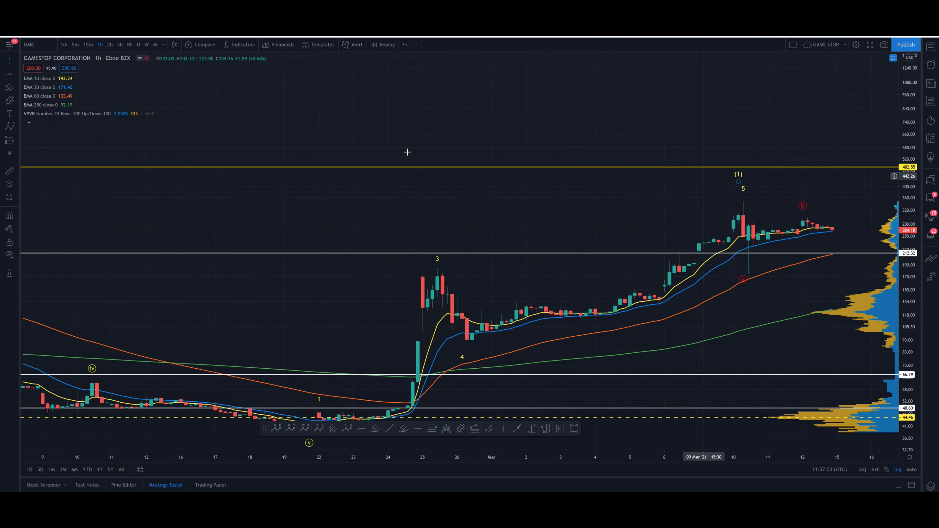
left_click_drag(476, 198, 248, 152)
scroll(861, 172, "down", 4)
left_click_drag(831, 170, 662, 153)
scroll(717, 167, "down", 3)
left_click_drag(906, 186, 905, 208)
left_click_drag(718, 180, 726, 188)
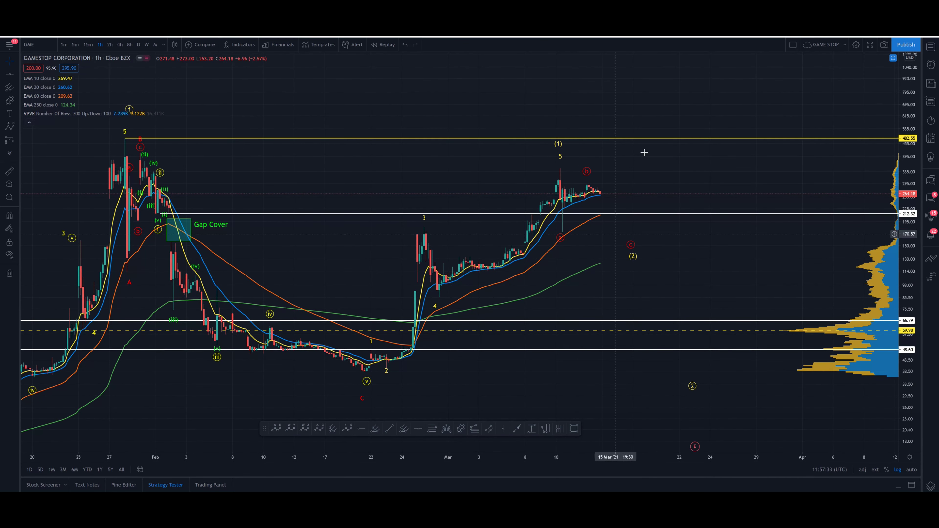
- Magnify the March correction, switch to the 15-minute timeframe and align the 5 and (1) labels with the 10 March peak
left_click(9, 183)
left_click_drag(486, 155, 680, 289)
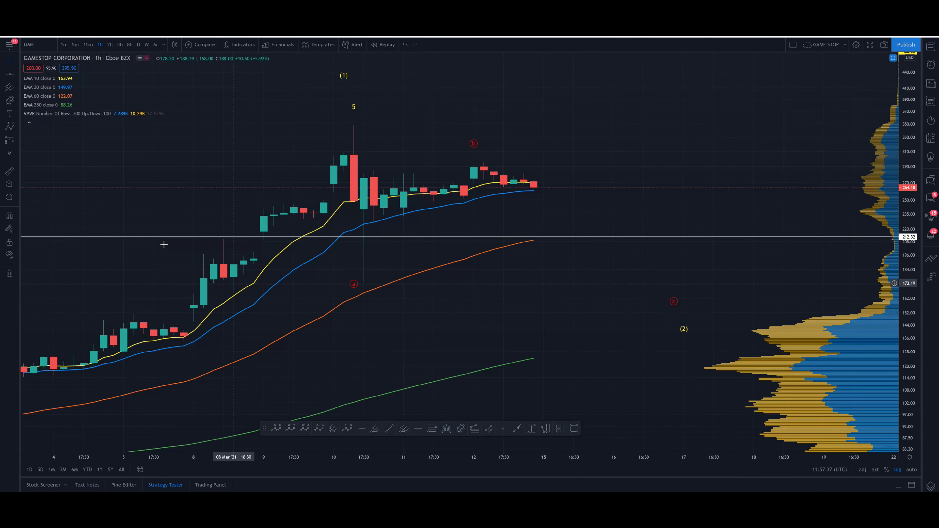
left_click(88, 44)
scroll(479, 295, "down", 6)
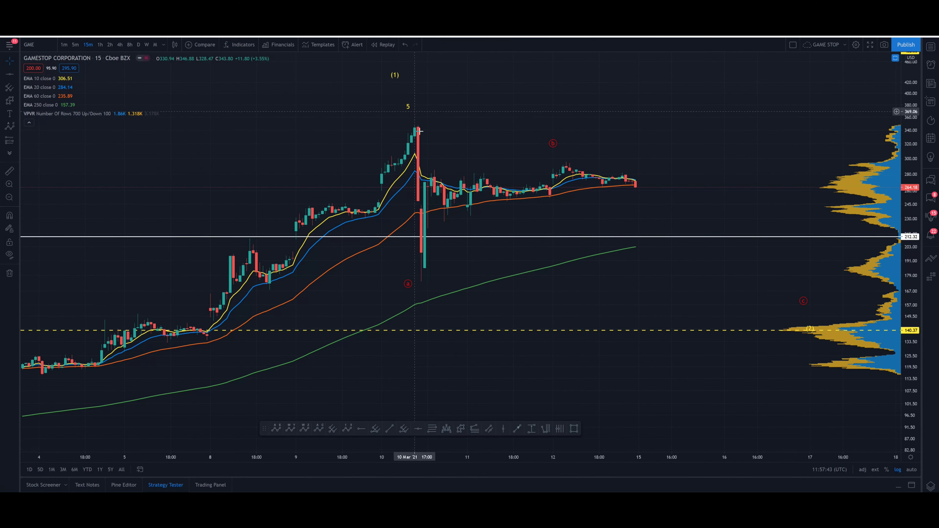
mouse_move(408, 107)
left_mouse_down()
mouse_move(417, 110)
mouse_move(409, 97)
mouse_move(414, 103)
left_mouse_up()
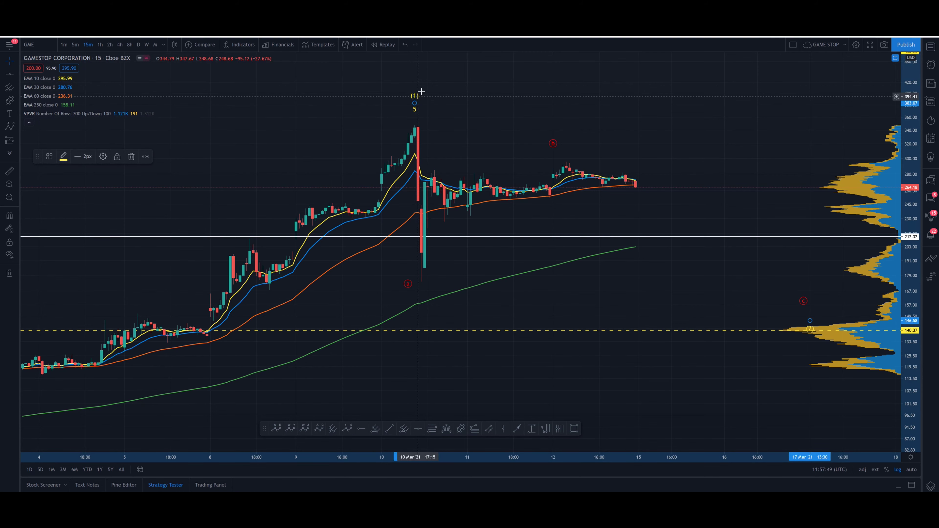
- Move the red circled a label below the 10 March low and the circled b label above the 12 March high
left_click_drag(413, 281, 429, 291)
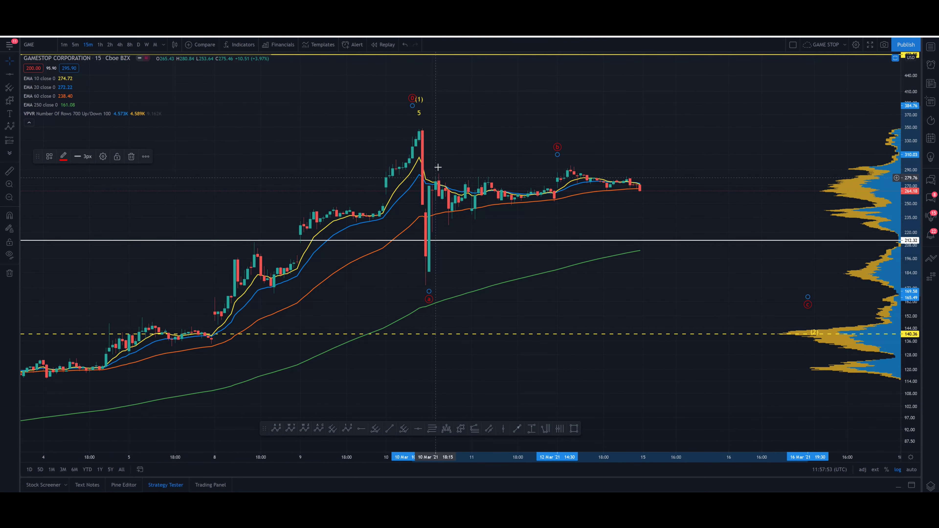
left_click_drag(557, 154, 574, 160)
left_click_drag(646, 155, 596, 147)
scroll(585, 149, "down", 3)
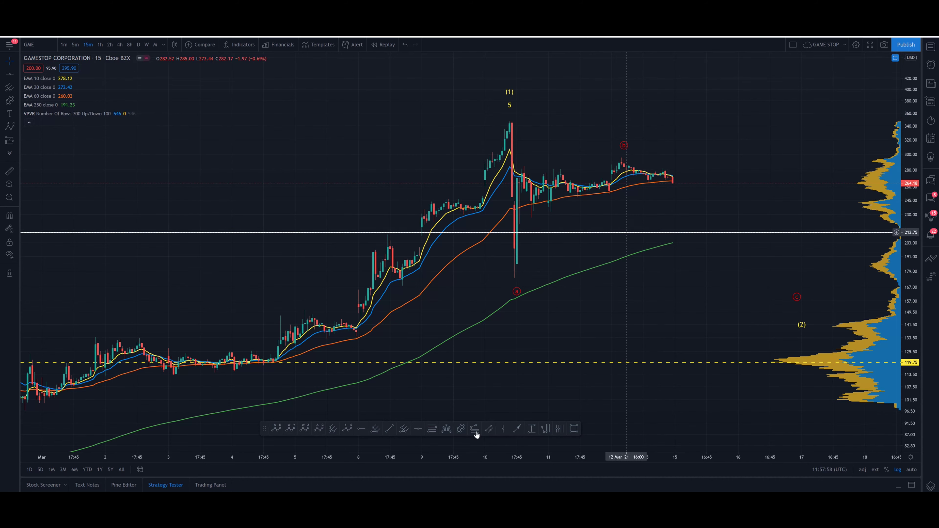
- Sketch a zigzag path from the circled b high down to the projected (2) low and discard it
left_click(619, 158)
left_click(650, 236)
left_click(691, 198)
left_click(751, 307)
left_click(779, 275)
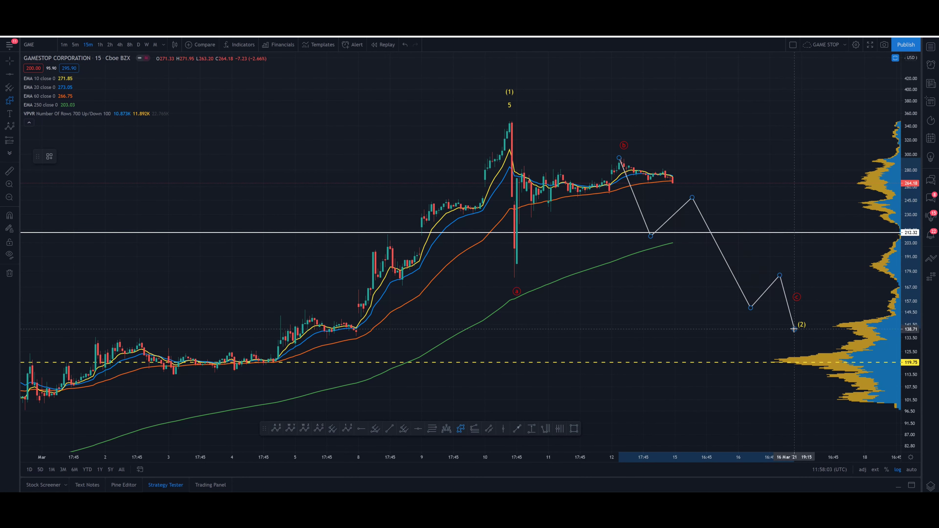
left_click(795, 329)
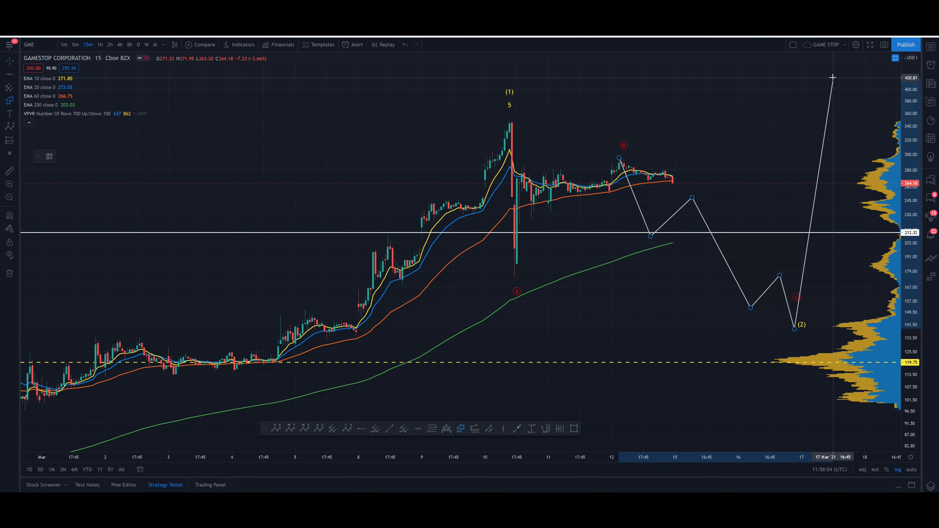
key("Escape")
- Switch back to the hourly timeframe and bring the projected (3), (4) and (5) targets above the rally into view
mouse_move(773, 161)
left_mouse_down()
mouse_move(629, 111)
mouse_move(668, 136)
left_mouse_up()
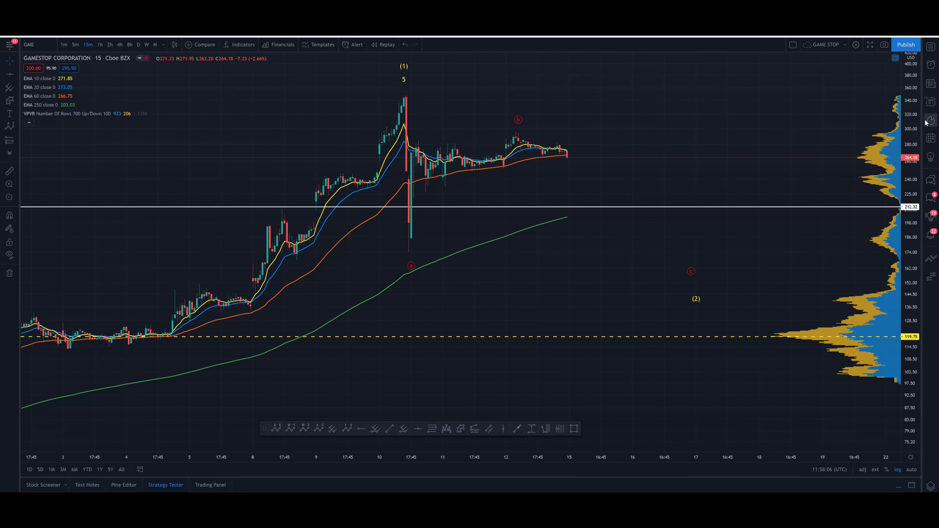
left_click_drag(900, 141, 900, 155)
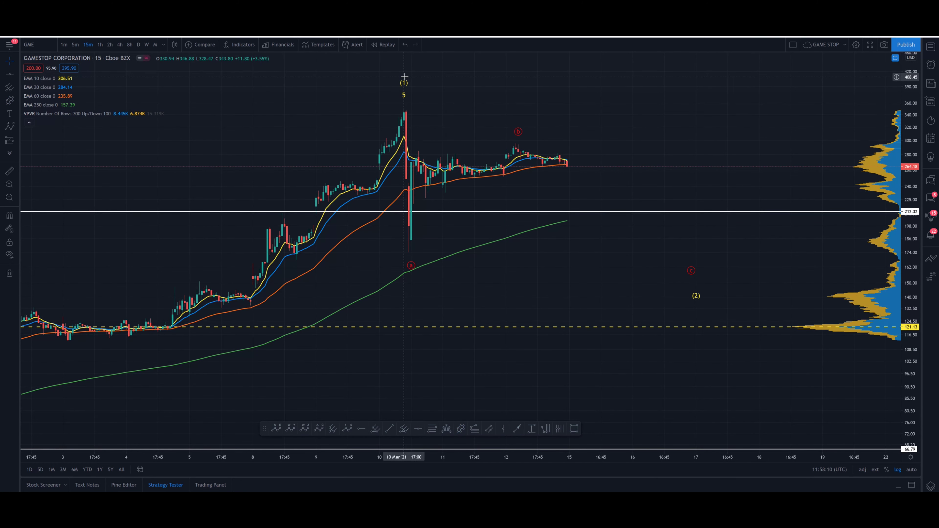
left_click(101, 45)
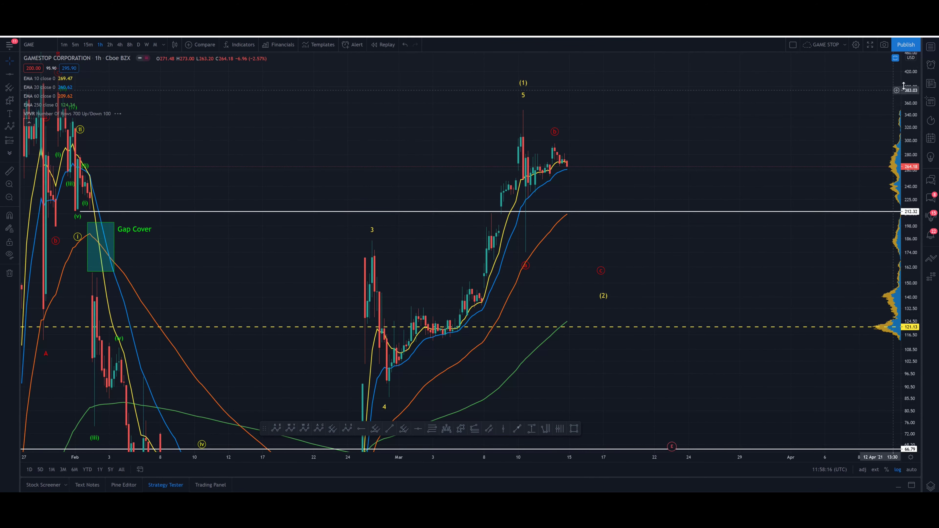
left_click_drag(900, 149, 902, 290)
left_click_drag(755, 102, 543, 266)
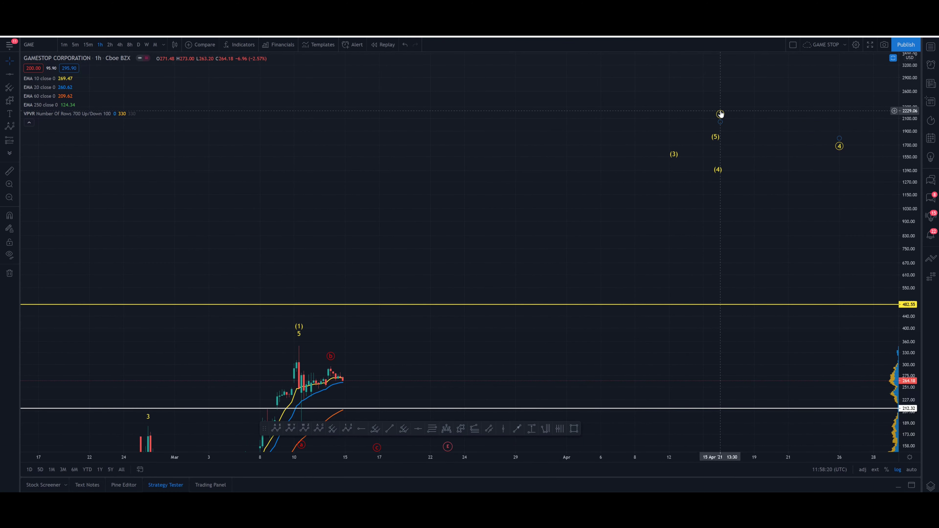
left_click_drag(835, 105, 670, 270)
- Return to the hourly overview and widen it to show the January peak, the February low and the projected circled 2
left_click_drag(399, 338, 683, 107)
left_click_drag(546, 255, 680, 110)
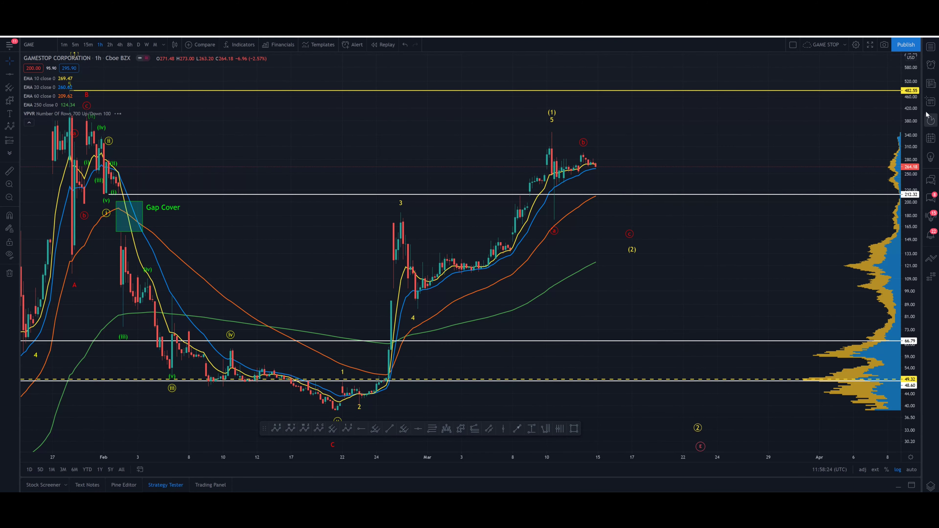
left_click_drag(908, 114, 541, 145)
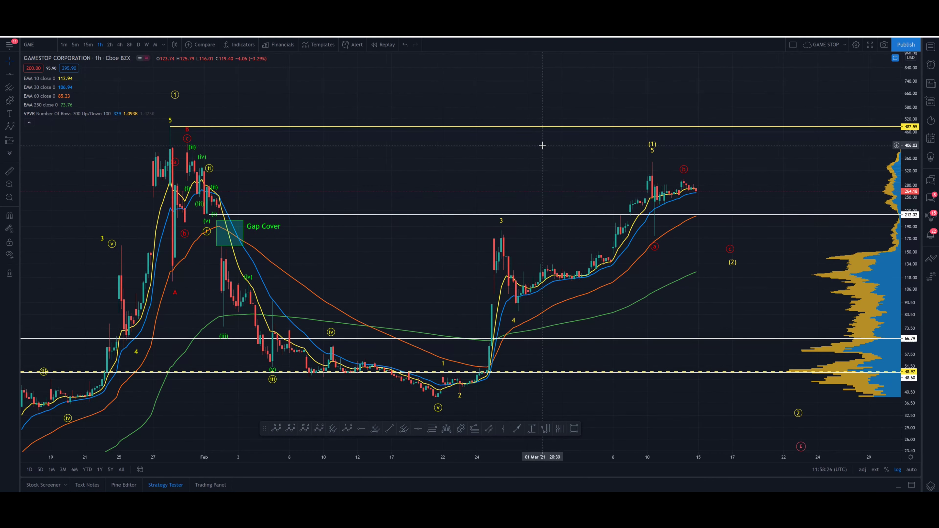
left_click_drag(913, 142, 911, 175)
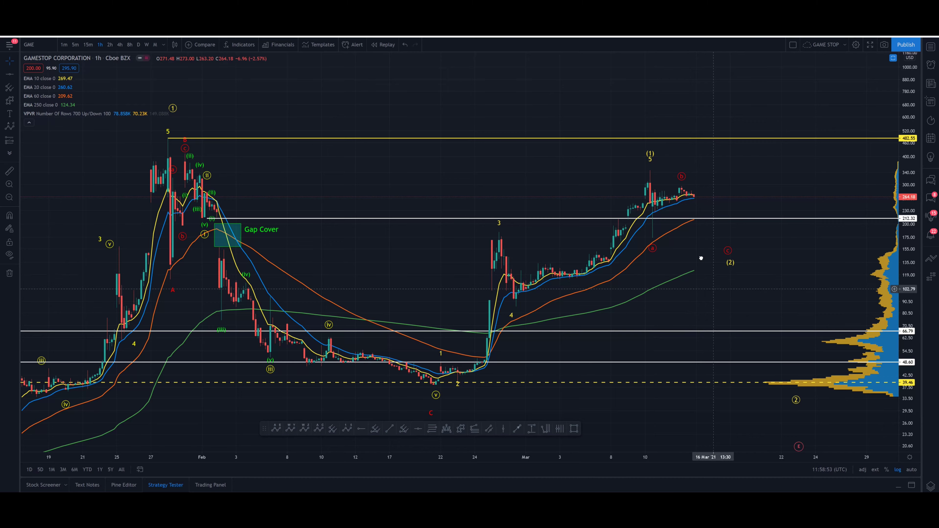
scroll(700, 258, "down", 5)
left_click_drag(908, 138, 908, 180)
left_click_drag(756, 150, 700, 172)
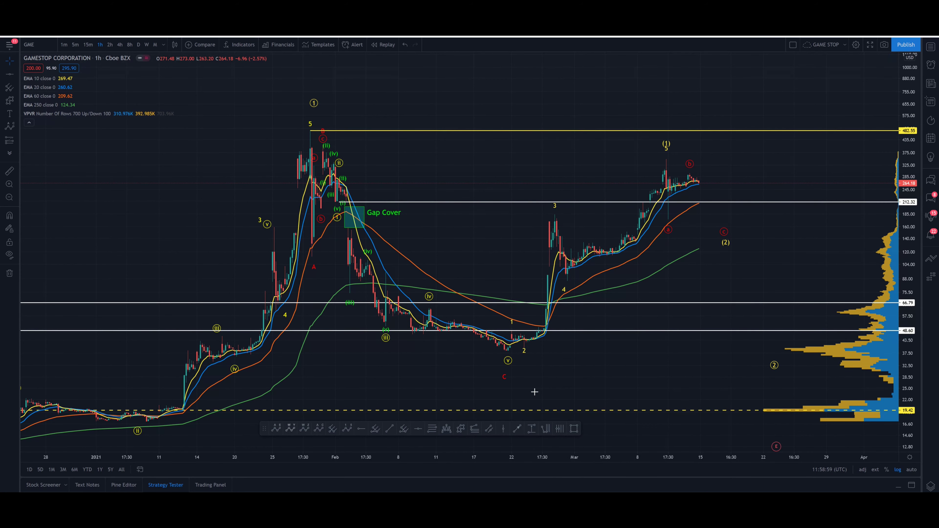
left_click_drag(908, 165, 908, 193)
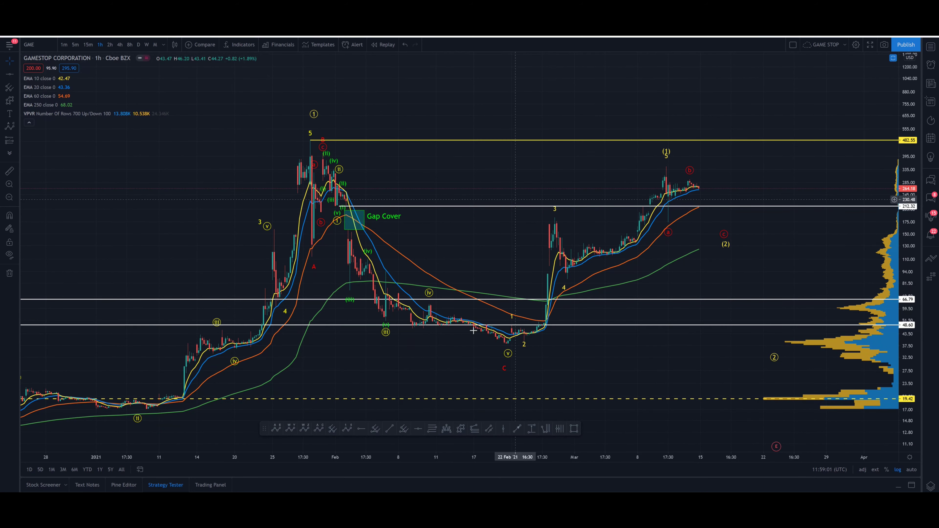
left_click_drag(905, 161, 905, 173)
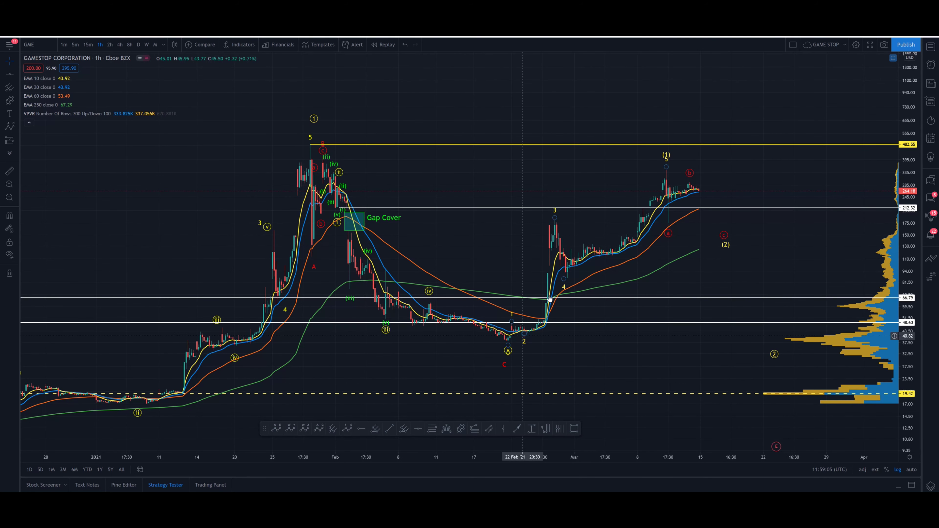
- Place an Elliott correction wave from the January peak with A at the February low, B above the 10 March peak and C near circled 2
left_click(322, 427)
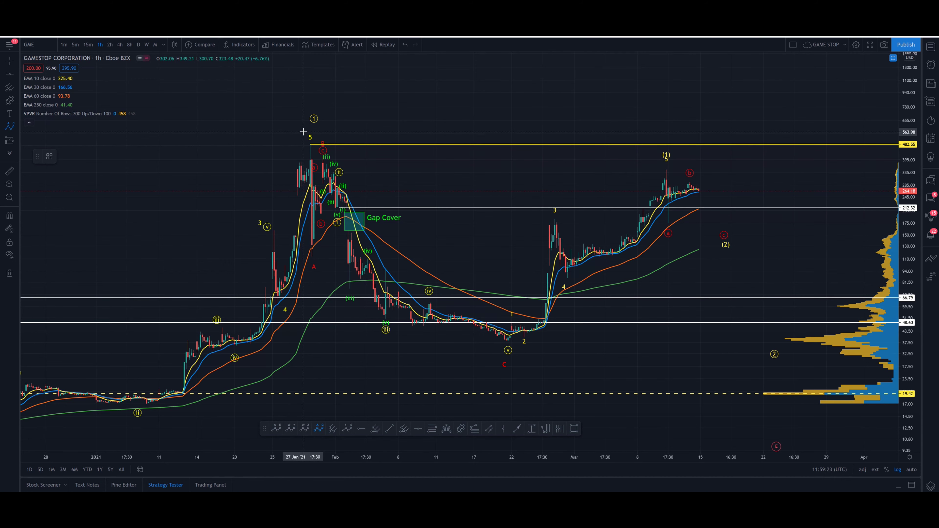
left_click(505, 373)
left_click(664, 138)
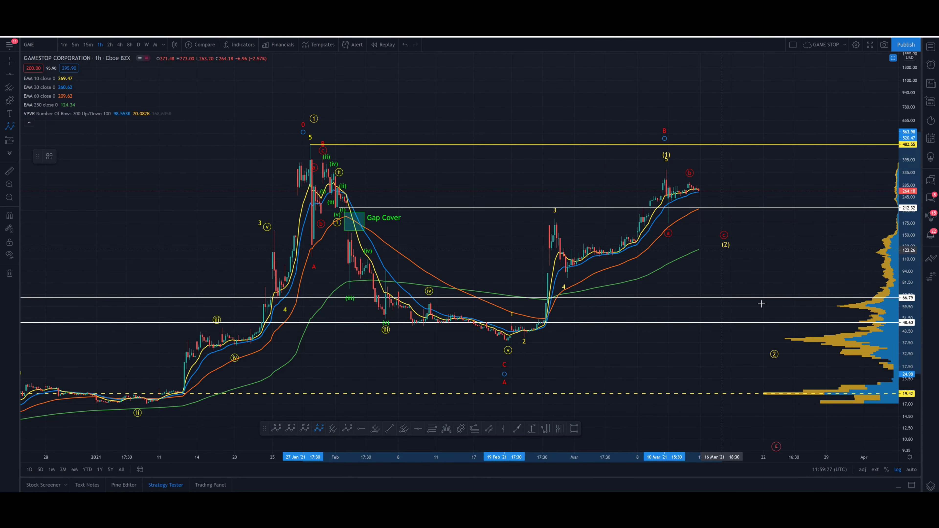
left_click(774, 338)
- Colour the new ABC correction wave orange and set its degree to Intermediate
left_click(64, 156)
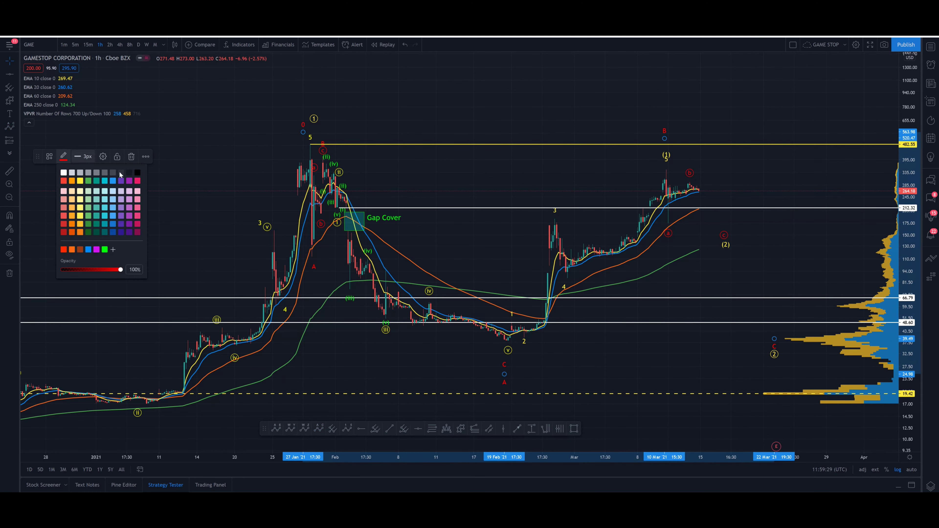
left_click(72, 181)
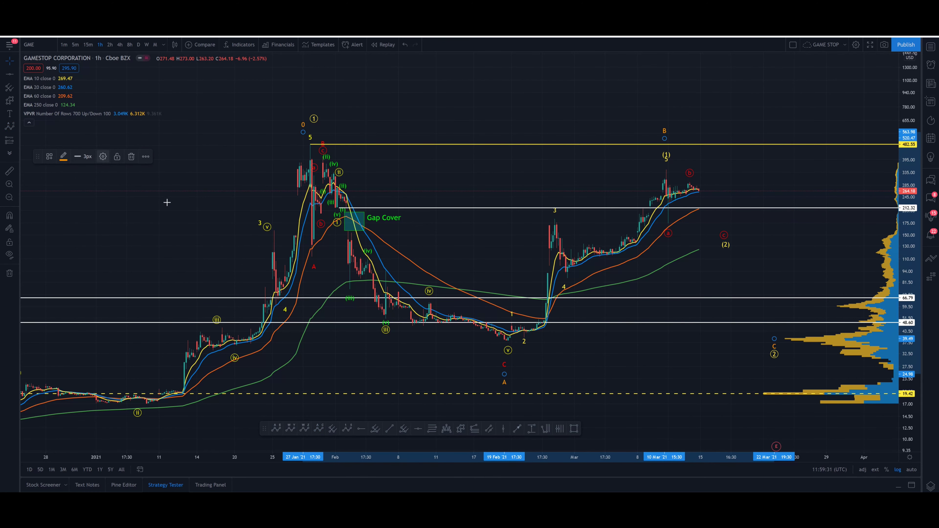
left_click(475, 303)
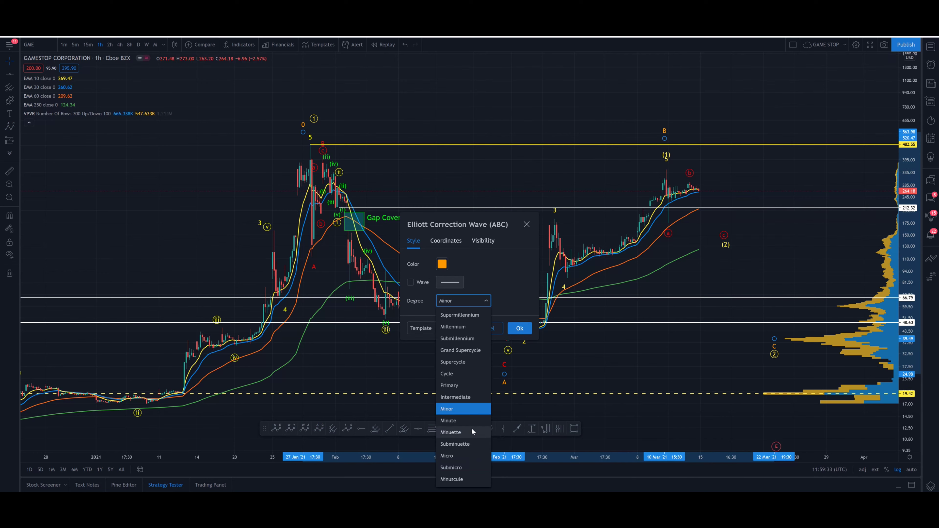
left_click(461, 398)
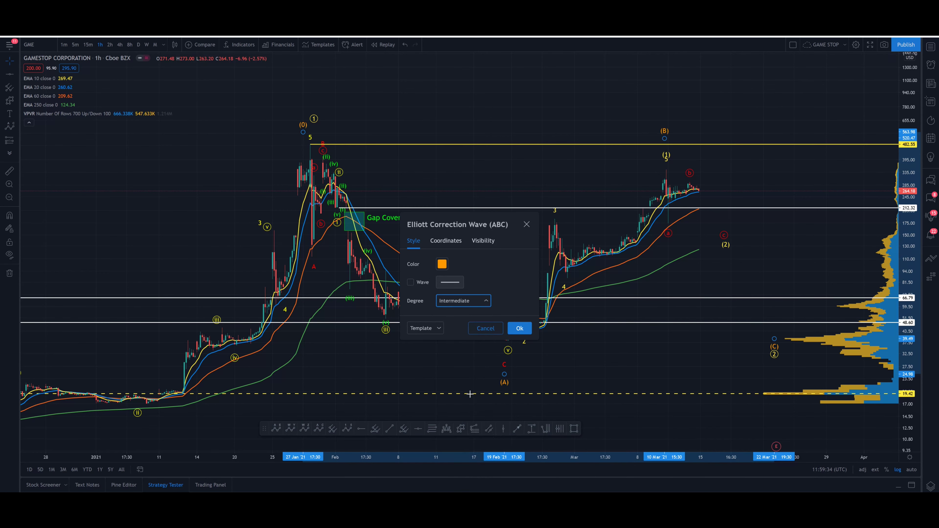
left_click(519, 328)
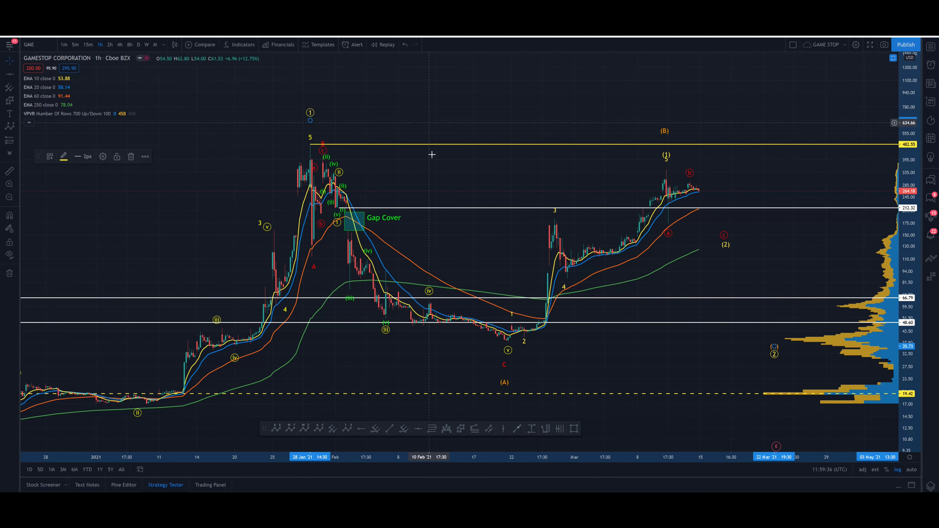
- Move the (A) point closer beneath the February low and turn on the correction's connecting wave lines
left_click_drag(503, 383, 508, 364)
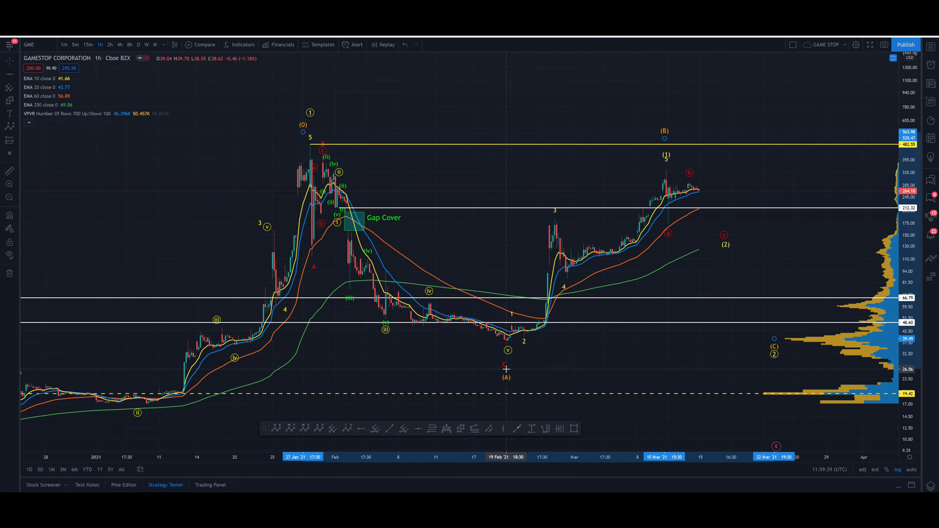
left_click(103, 157)
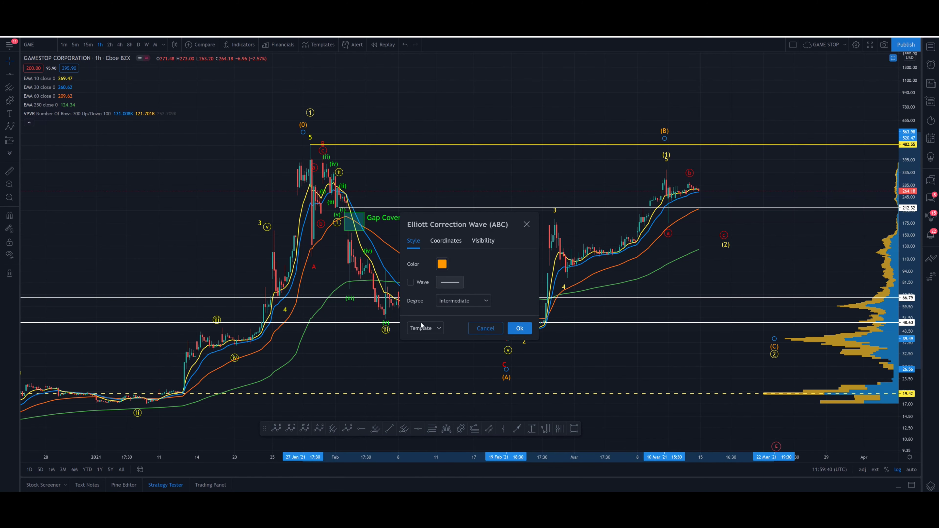
left_click(411, 282)
left_click(519, 328)
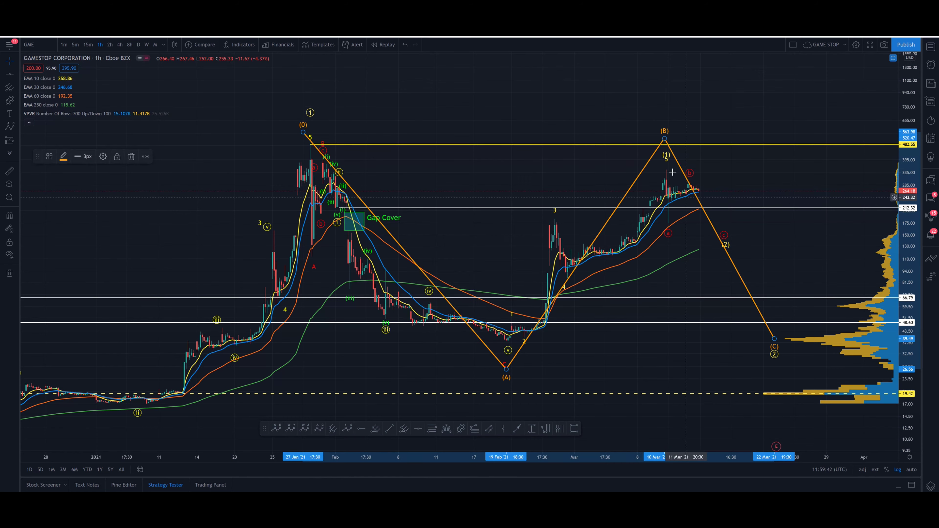
- Shift the yellow 5 label at the 10 March peak slightly away from its place beneath (1)
left_click(666, 168)
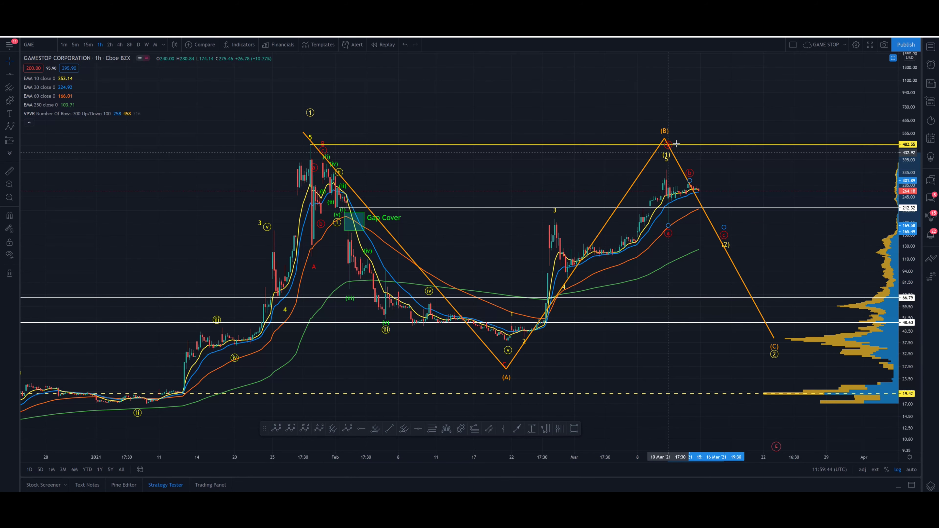
left_click(682, 126)
left_click(668, 169)
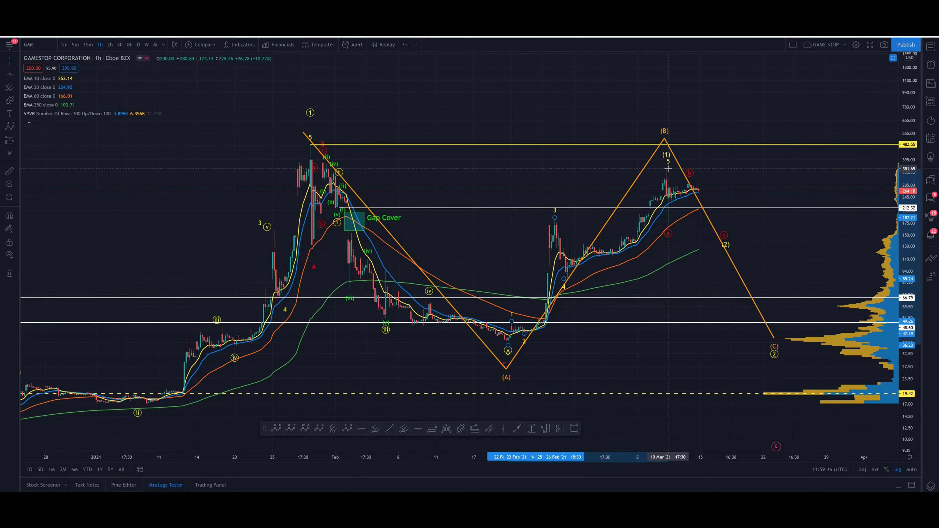
- Reposition (B) just above the (1) label and extend (C) down and further out, level with (A)
left_click_drag(664, 138, 666, 150)
left_click(570, 156)
left_click_drag(569, 156, 527, 156)
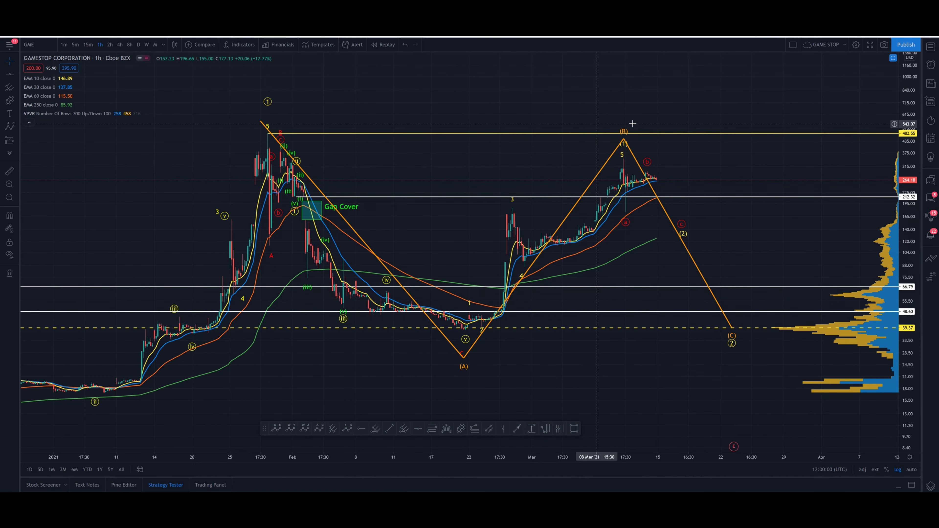
mouse_move(624, 138)
left_mouse_down()
mouse_move(623, 104)
mouse_move(623, 135)
left_mouse_up()
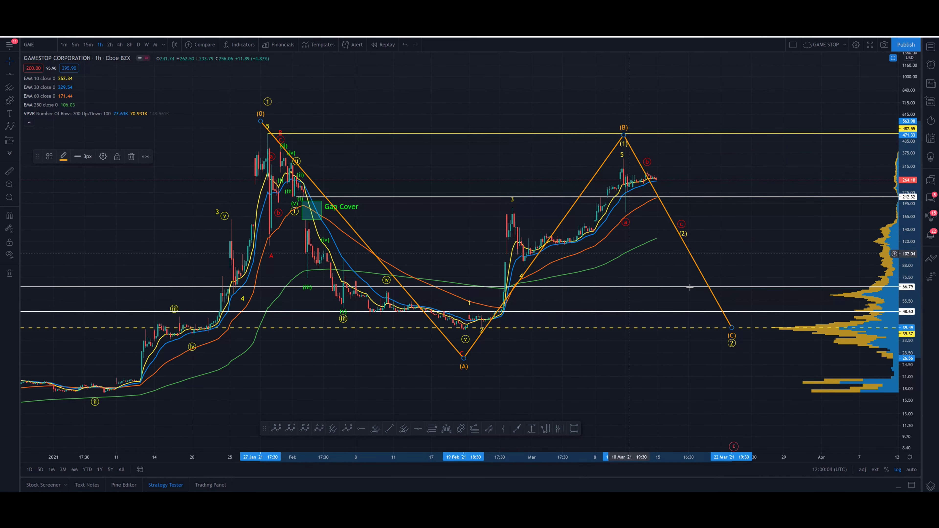
mouse_move(733, 328)
left_mouse_down()
mouse_move(763, 383)
mouse_move(768, 373)
mouse_move(721, 267)
mouse_move(752, 357)
mouse_move(764, 368)
mouse_move(759, 339)
left_mouse_up()
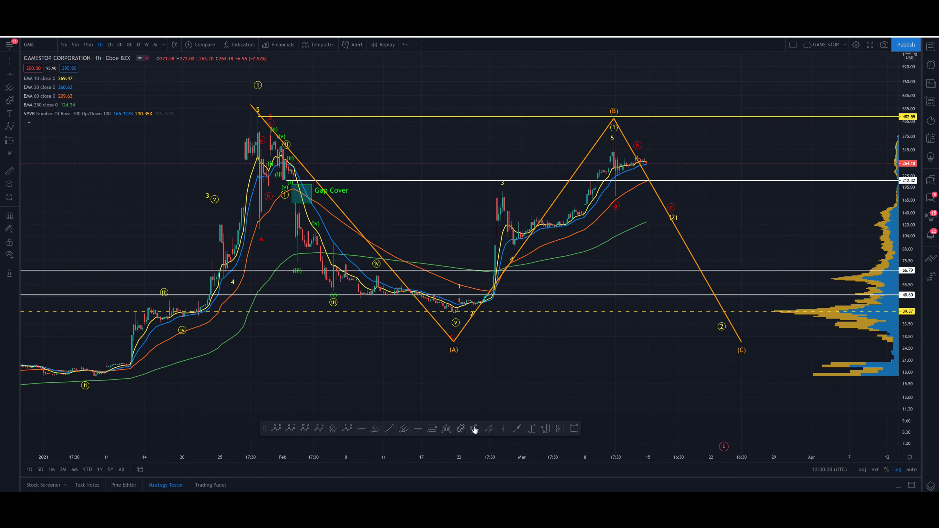
- Draw a trend-based Fibonacci extension from the January peak level near 482 to about 39 and back up to about 347
key("alt+f")
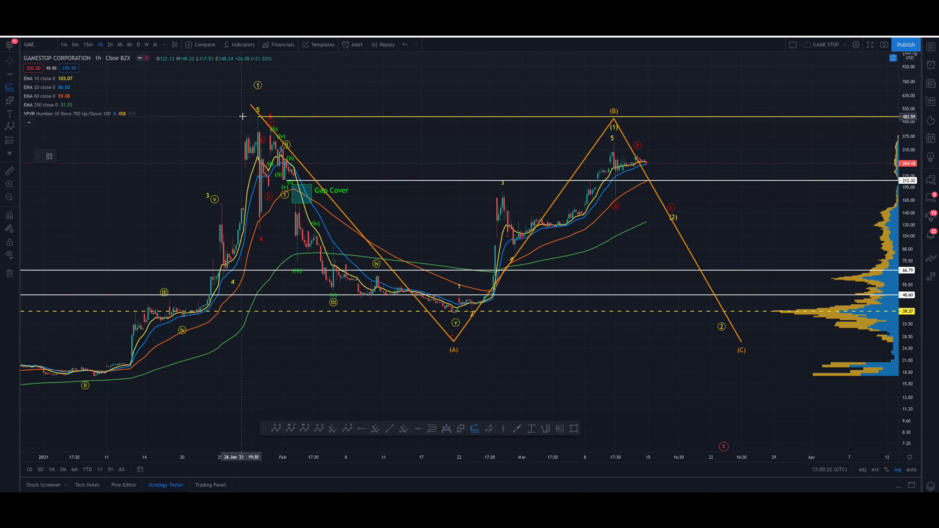
left_click(242, 116)
left_click(396, 312)
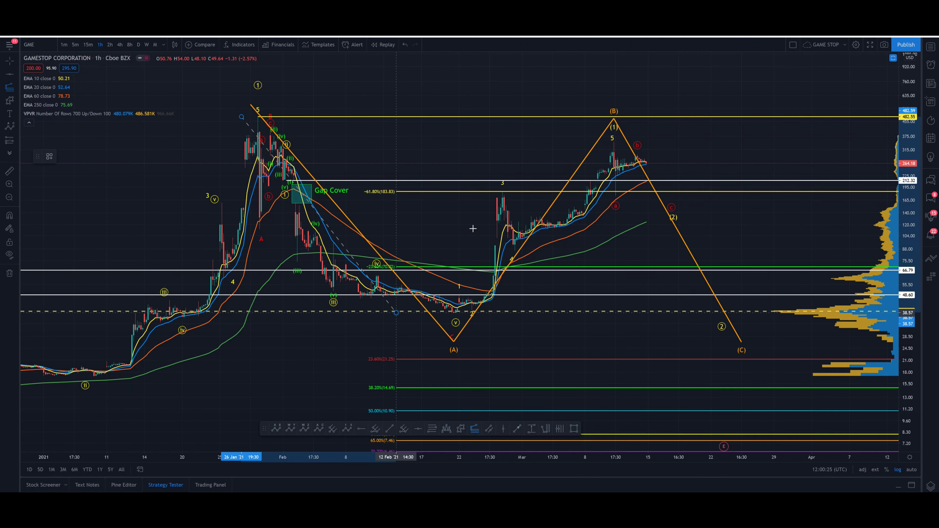
left_click(548, 142)
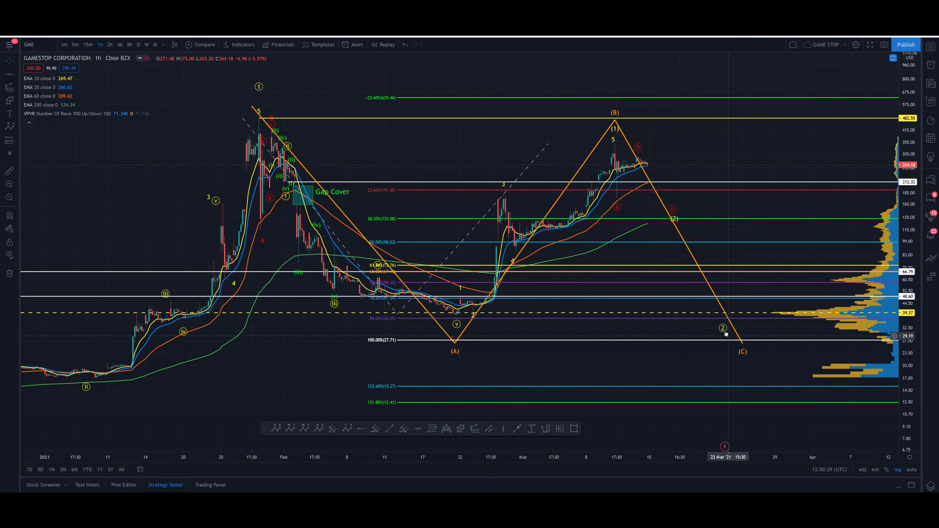
- Move the circled 2 label directly beneath (C) and delete the Fibonacci extension
left_click_drag(724, 332, 739, 354)
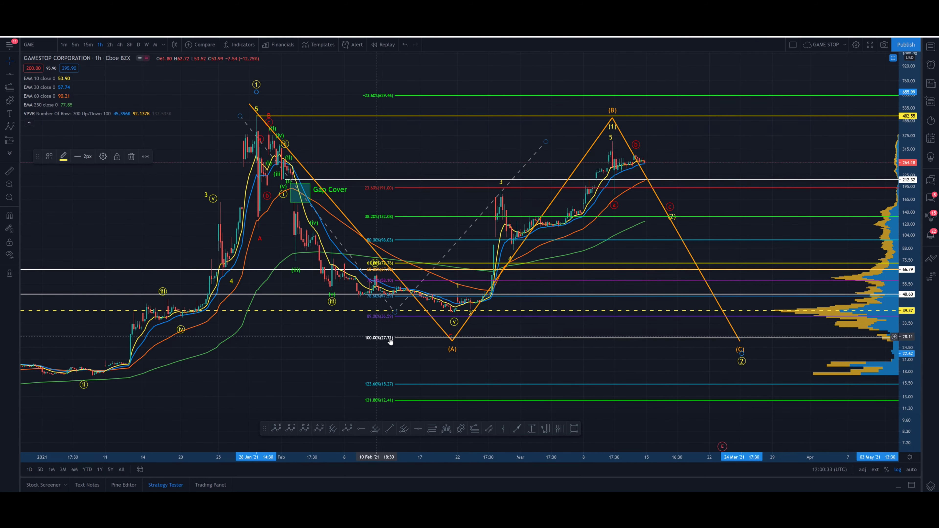
left_click(406, 338)
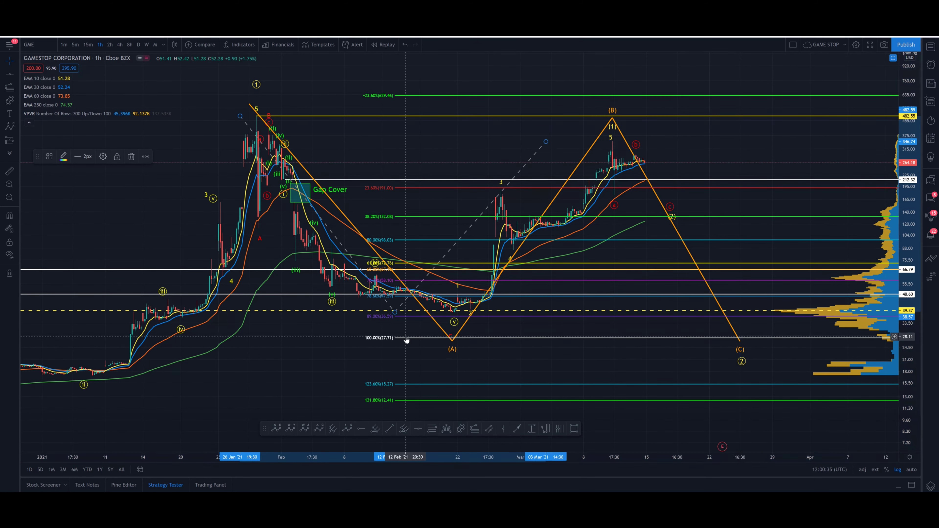
key("Delete")
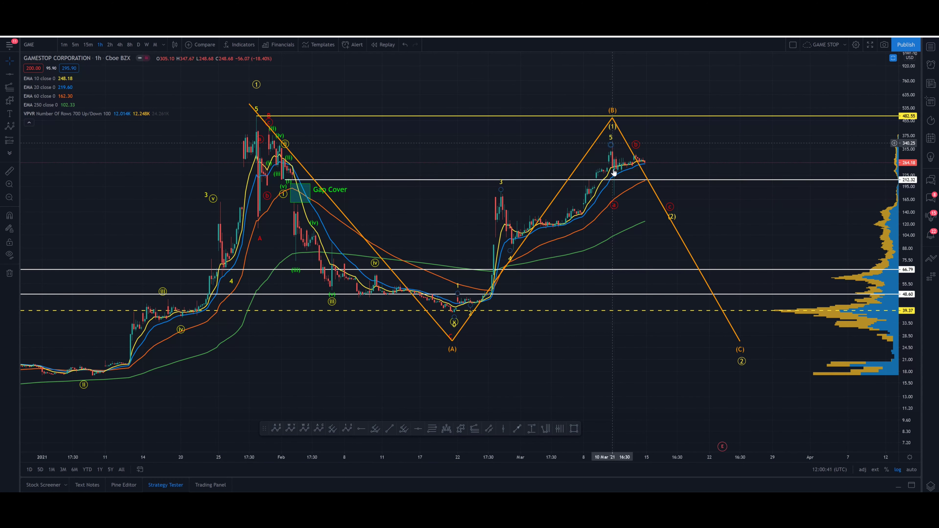
left_click(674, 218)
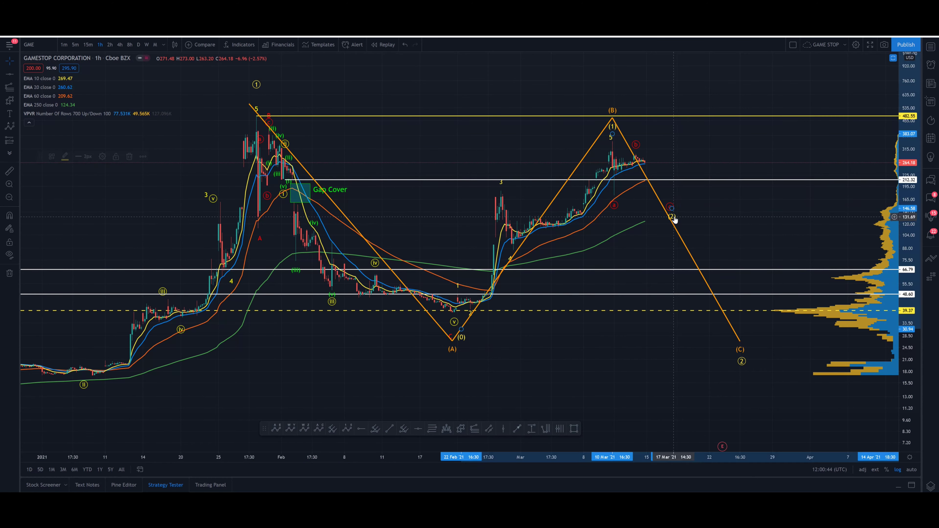
left_click(102, 159)
left_click(420, 284)
left_click(519, 328)
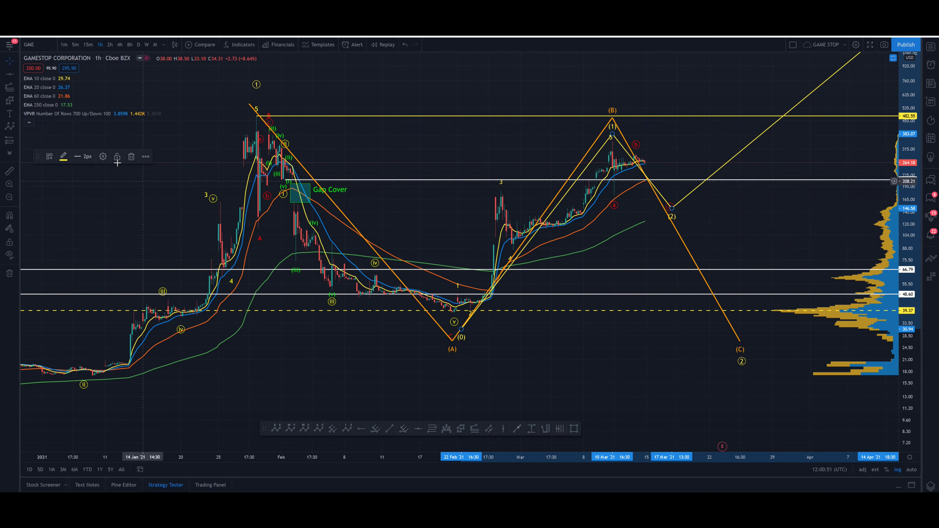
left_click(102, 156)
left_click(410, 282)
left_click(519, 328)
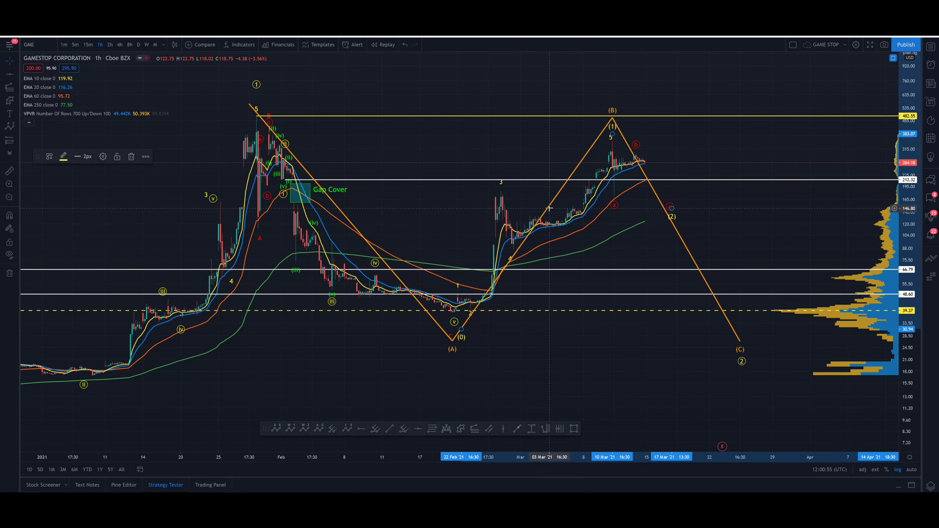
- Hide the connecting wave lines of the orange (A)(B)(C) correction and move the floating drawing toolbar above the January peak
left_click(550, 207)
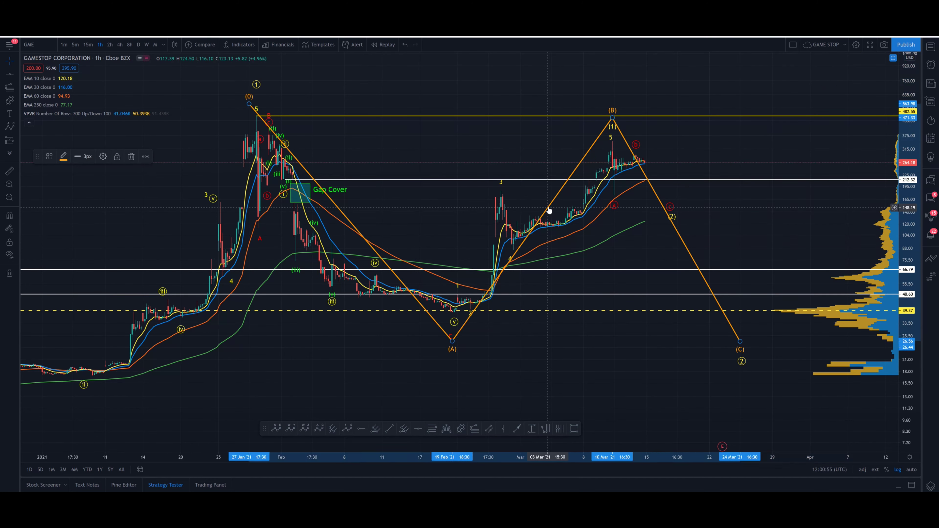
left_click(102, 157)
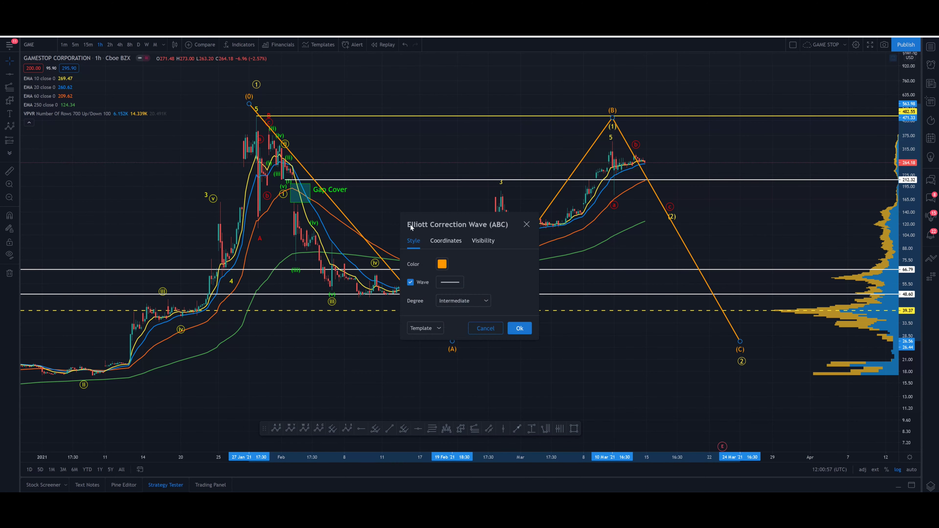
left_click(411, 282)
left_click(522, 329)
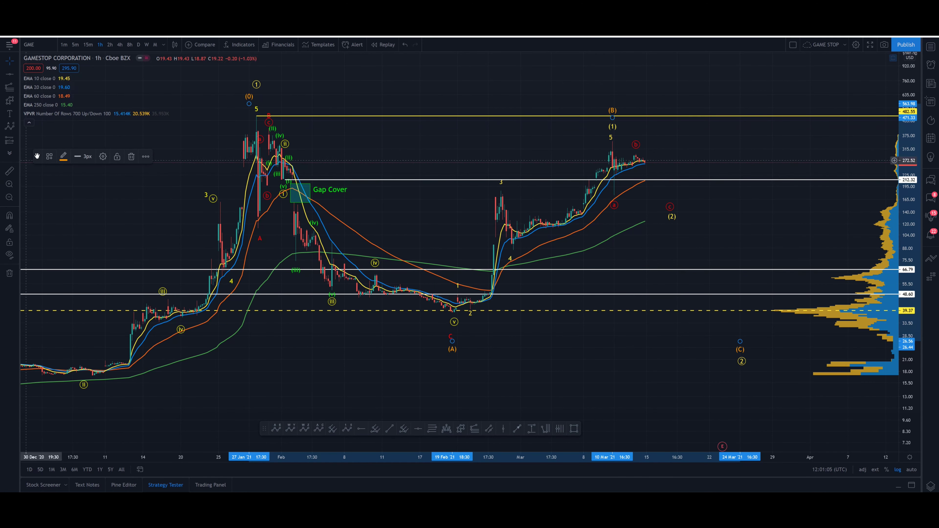
left_click_drag(38, 156, 298, 76)
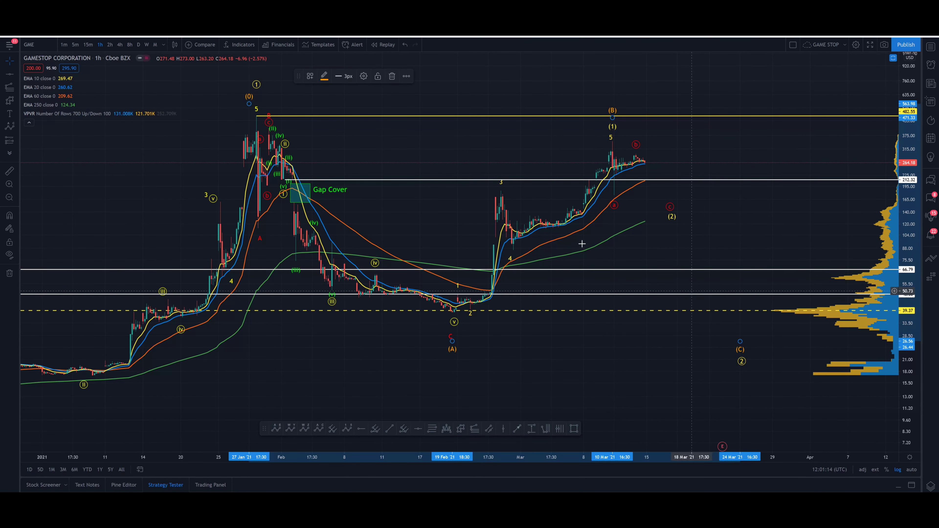
- Sketch a temporary path from the 10 March peak through circled a, b and c, rallying in waves above the 482.55 line, and discard it
left_click_drag(388, 167, 390, 177)
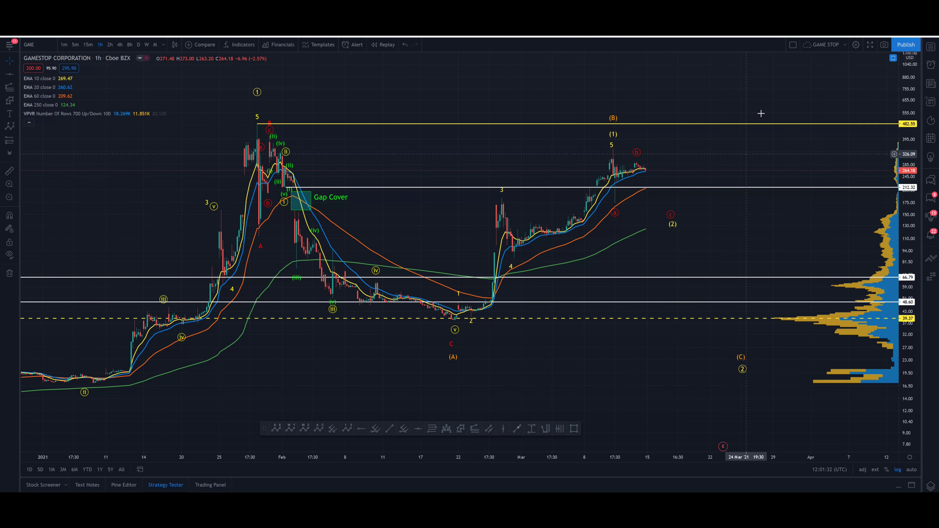
left_click_drag(557, 108, 525, 113)
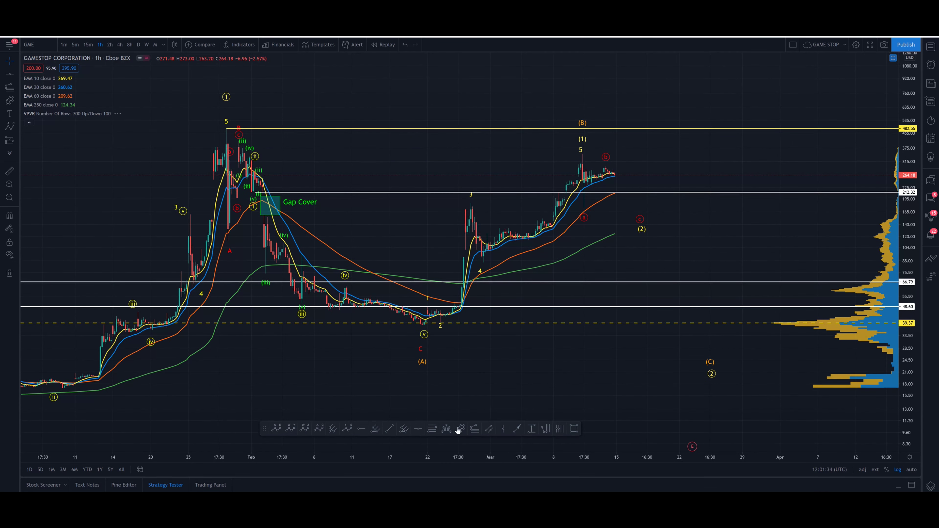
left_click(581, 149)
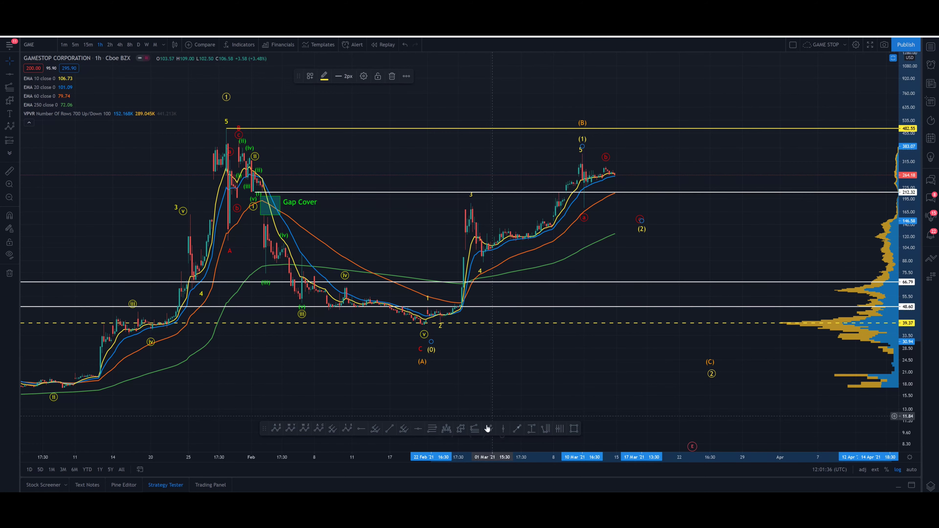
left_click(460, 429)
left_click(584, 148)
left_click(583, 216)
left_click(606, 157)
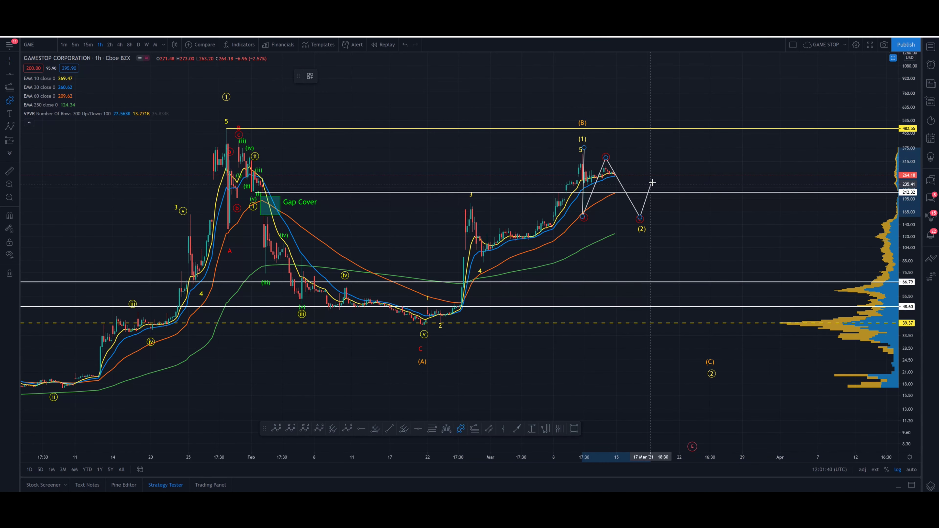
left_click(661, 171)
left_click(686, 191)
left_click(723, 88)
left_click(761, 130)
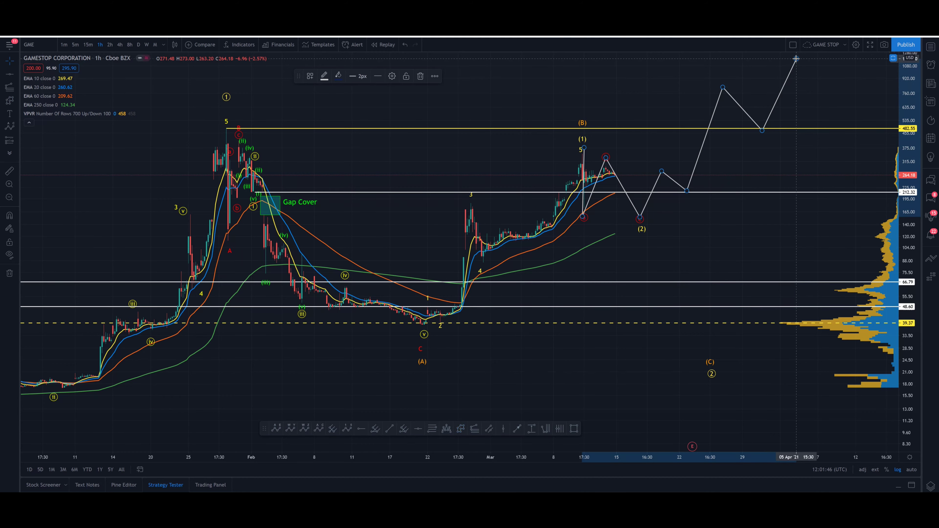
key("Escape")
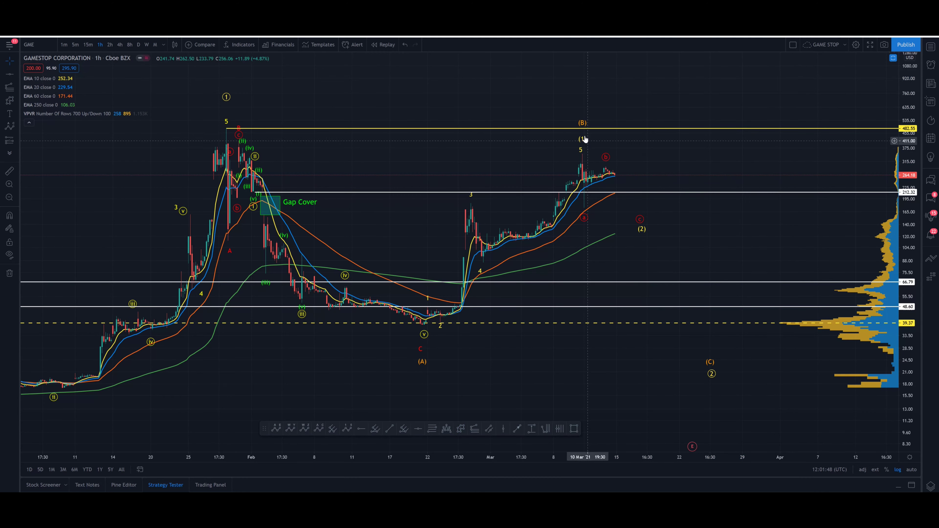
- Sketch a temporary path from the 10 March peak through circled a, b and c, falling in waves towards the 39.37 line, and discard it
left_click_drag(663, 114, 608, 145)
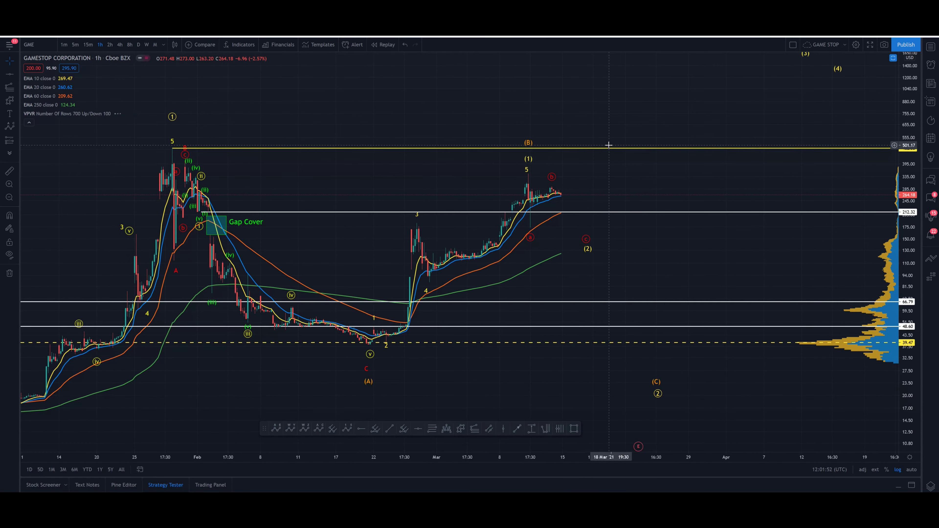
left_click_drag(392, 223, 406, 213)
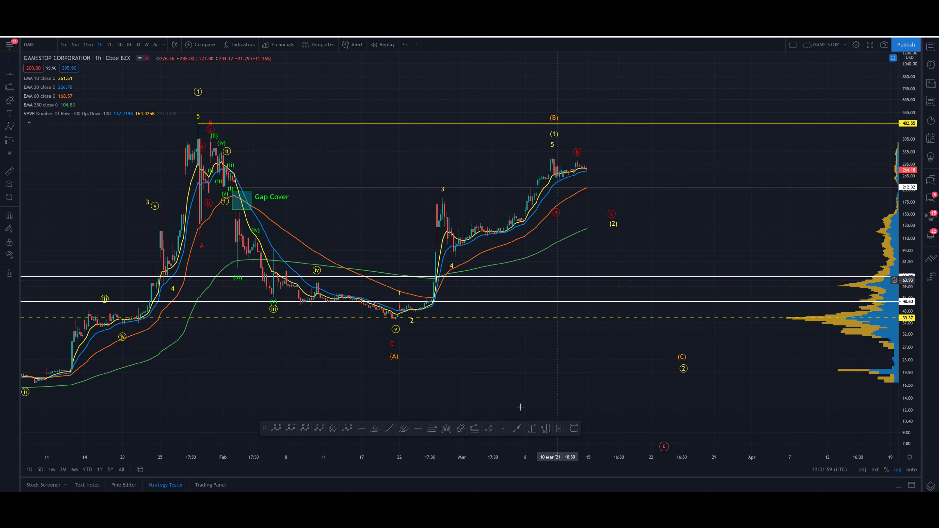
left_click(461, 428)
left_click(553, 156)
left_click(559, 216)
left_click(579, 162)
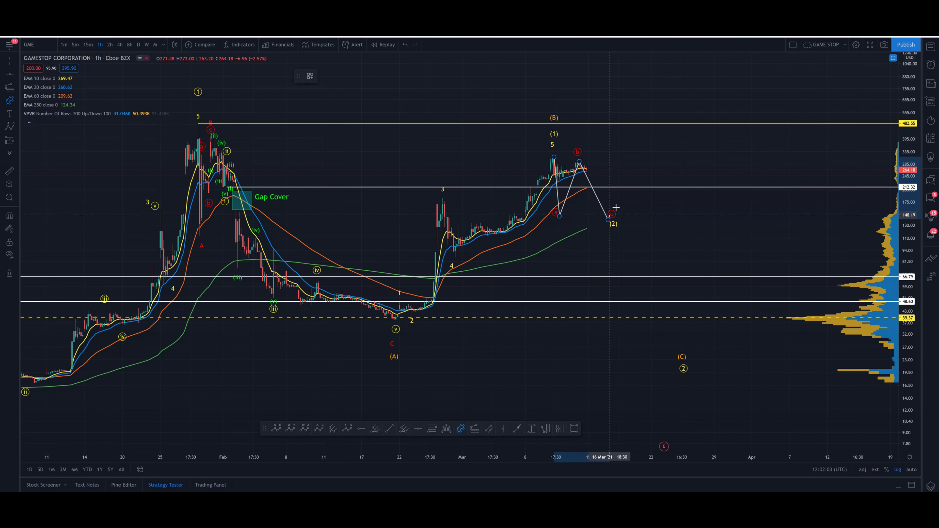
left_click(631, 190)
left_click(667, 282)
left_click(692, 244)
left_click(722, 314)
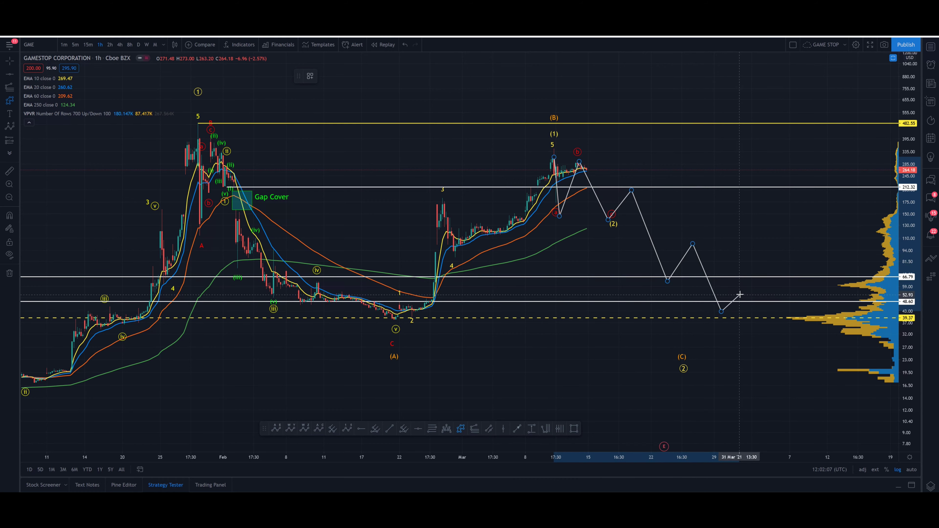
double_click(740, 295)
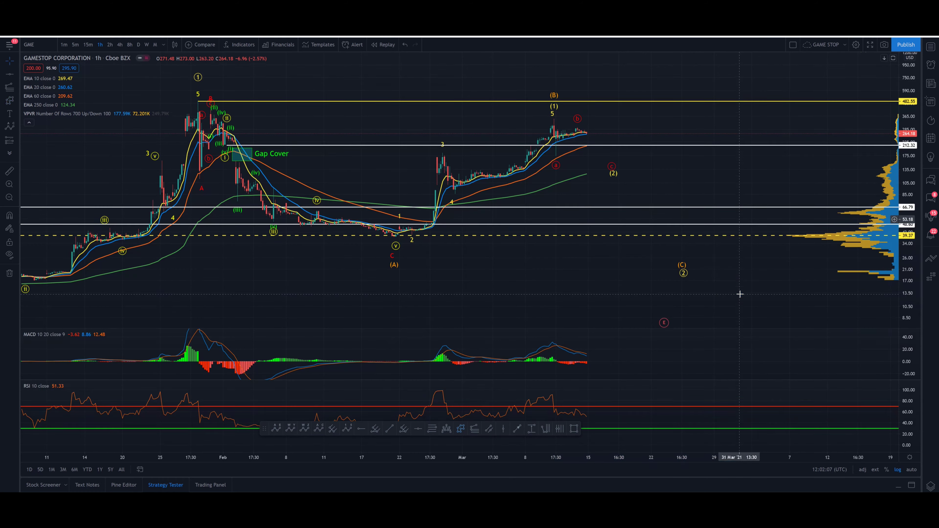
double_click(589, 258)
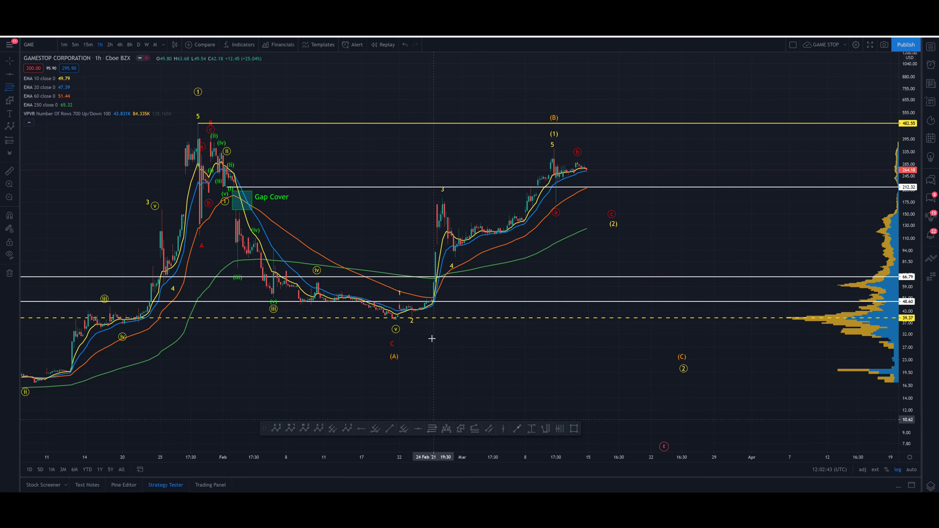
- Draw a Fibonacci retracement from about 38 in late February to about 350 in March, and lower circled c to the 50% level and (2) to 61.8%
left_click(421, 319)
left_click(581, 148)
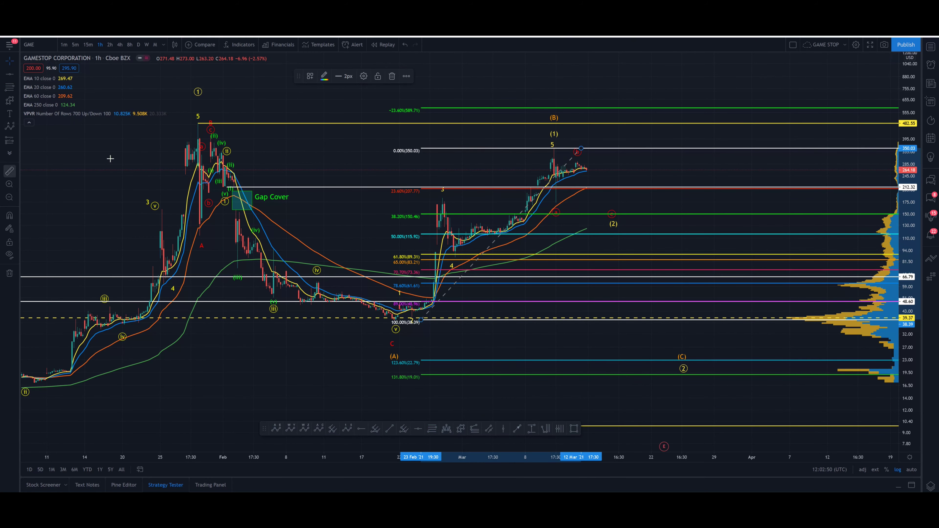
left_click_drag(613, 221, 630, 230)
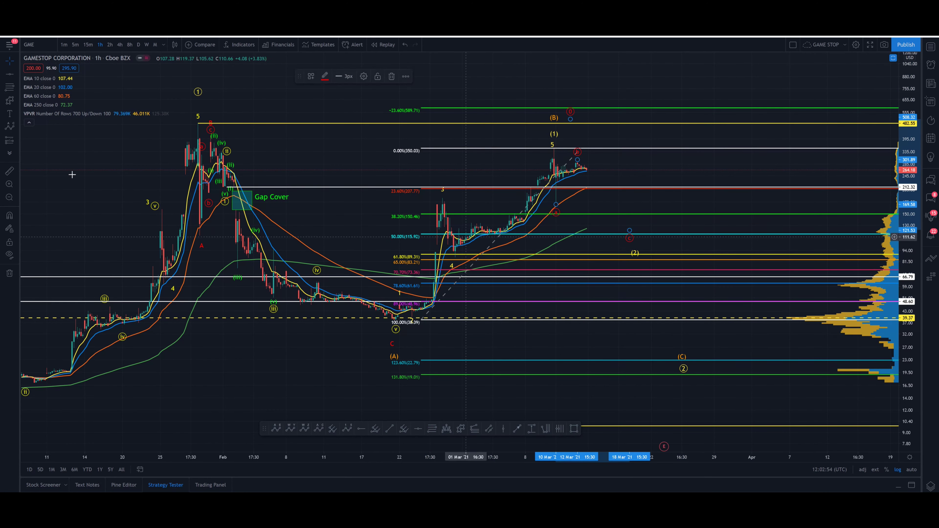
- Choose the Price Label drawing tool, and switch to the Horizontal Ray tool instead
left_click(17, 116)
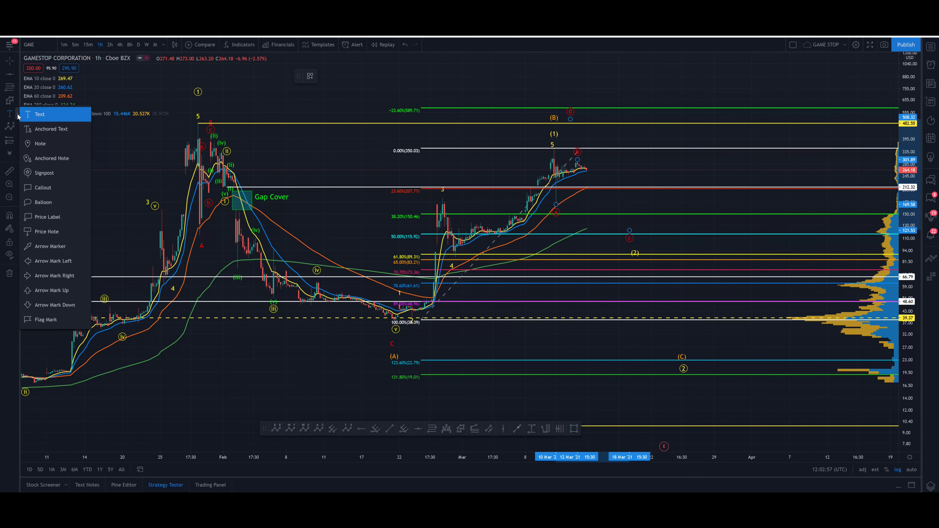
left_click(44, 216)
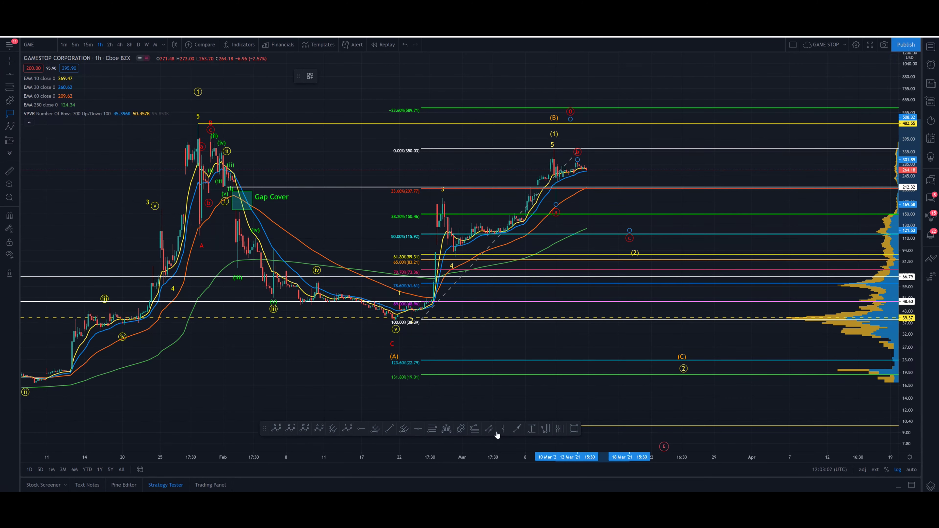
left_click(361, 430)
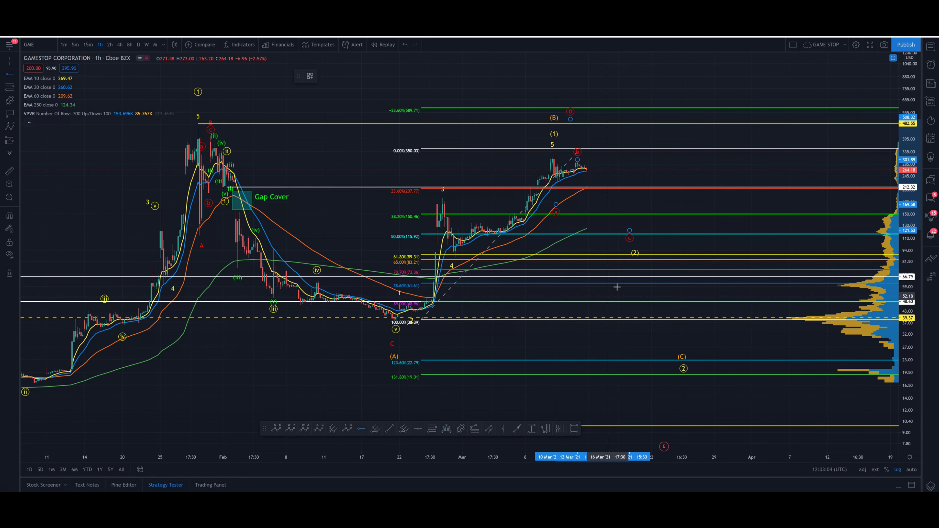
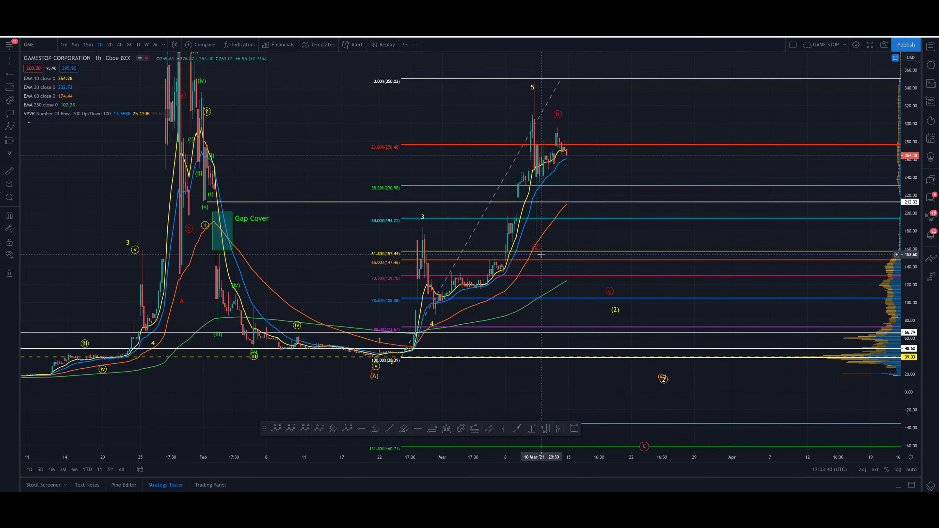
- Try wave (2) at the 10 March low beside circled a, and take the label back to circled c
left_click(535, 245)
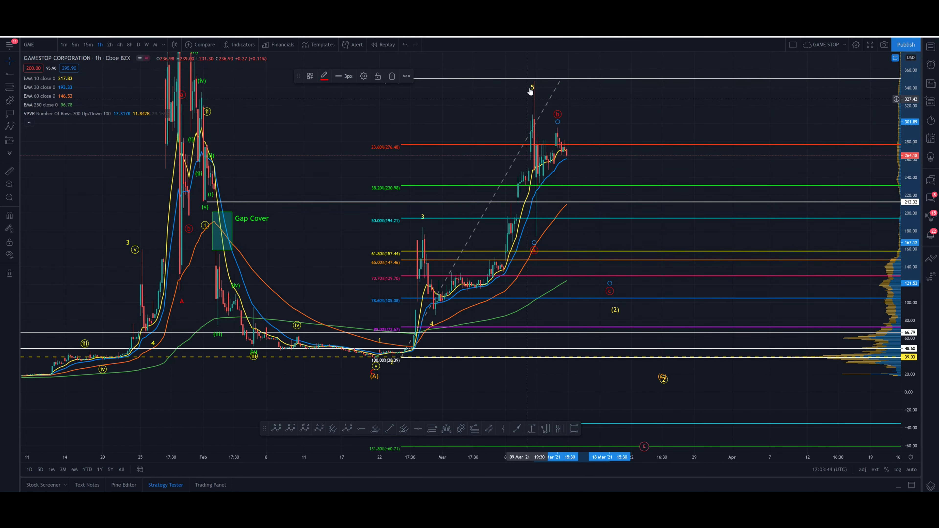
mouse_move(504, 92)
left_mouse_down()
mouse_move(497, 173)
mouse_move(515, 101)
mouse_move(533, 82)
mouse_move(540, 93)
left_mouse_up()
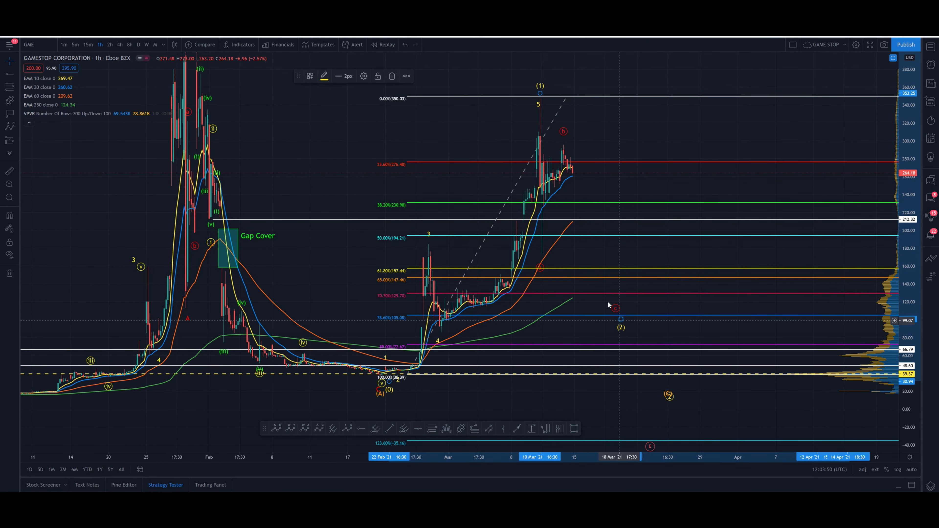
left_click_drag(620, 319, 538, 255)
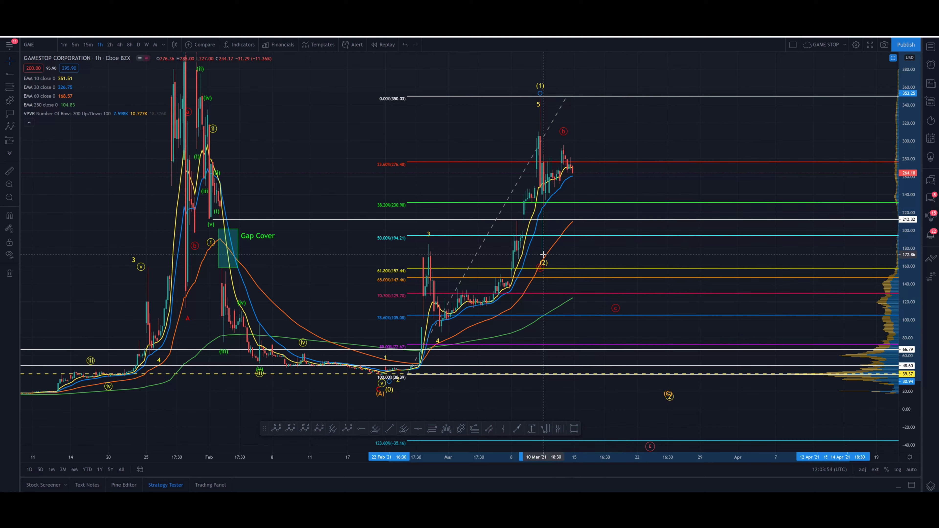
key("ctrl+z")
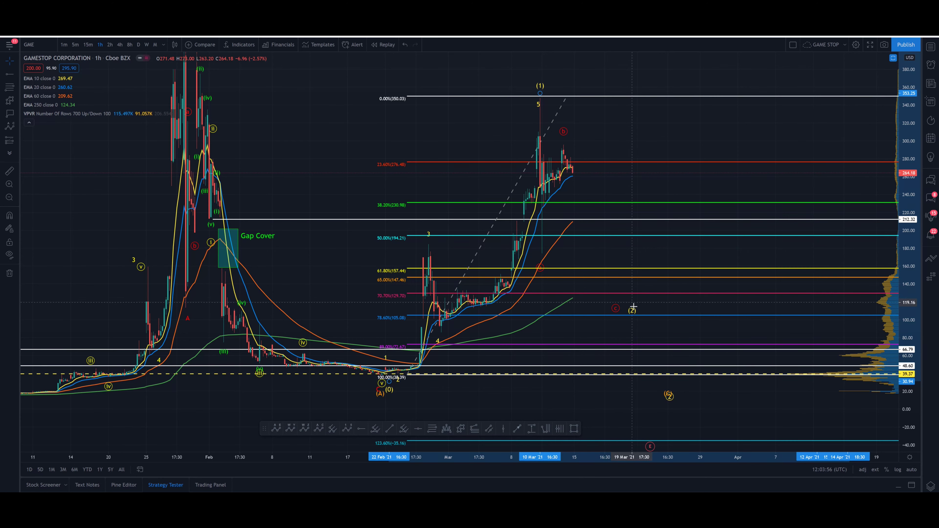
- Place a yellow horizontal ray at 157.29 on the 61.8% level from 17 March, and delete the Fibonacci retracement
left_click(501, 97)
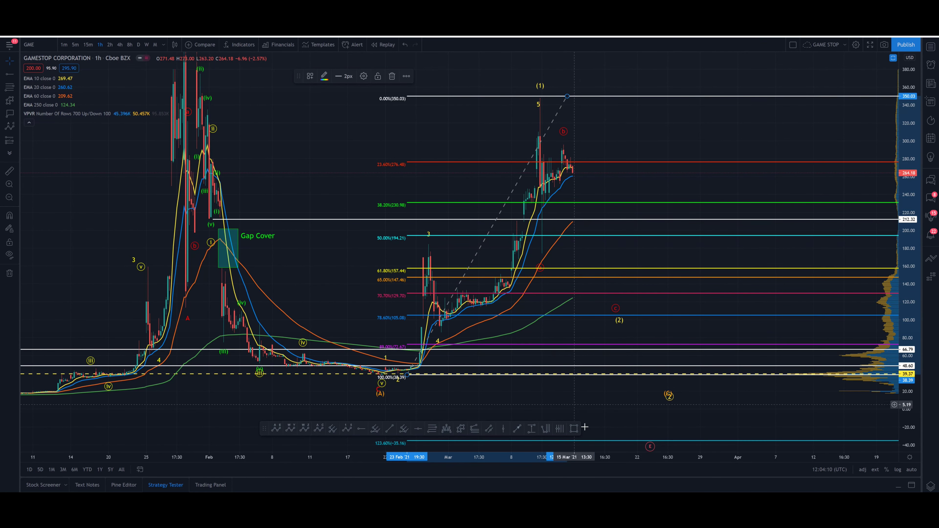
left_click(574, 428)
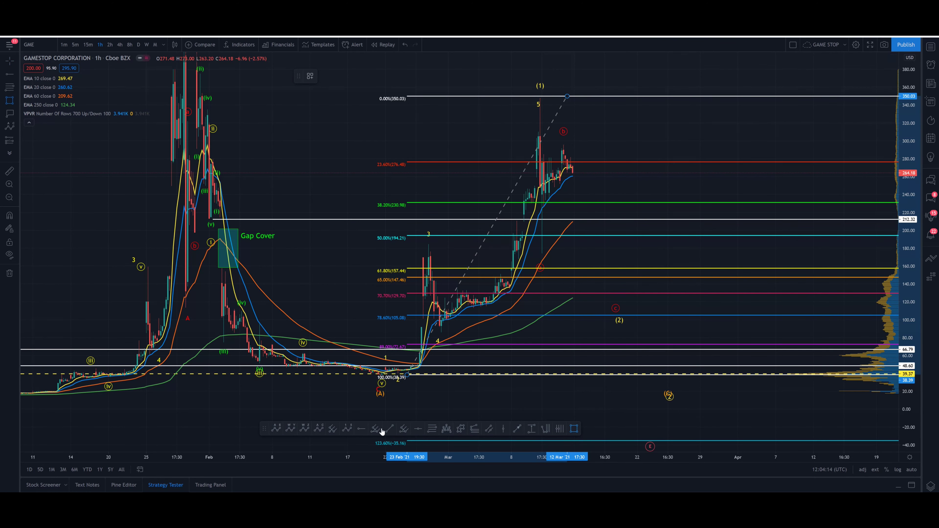
left_click(364, 429)
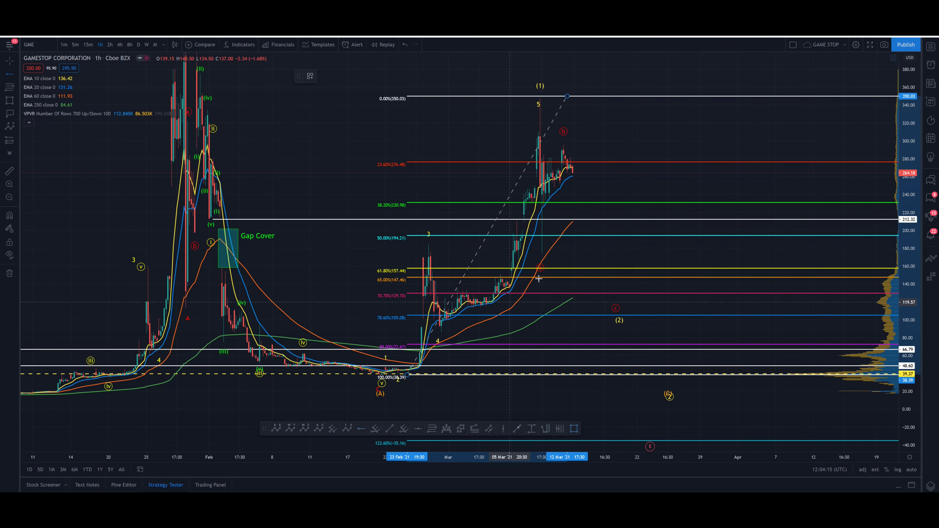
left_click(604, 268)
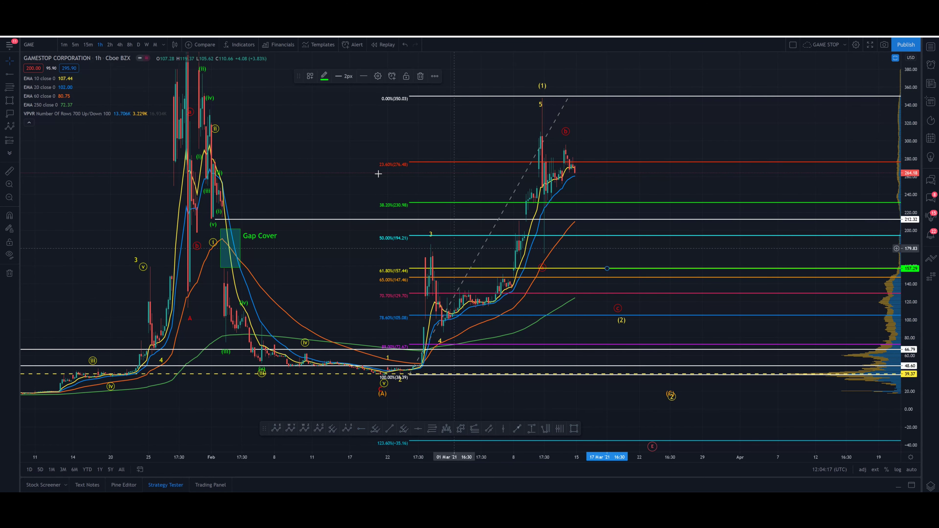
left_click(324, 75)
left_click(341, 101)
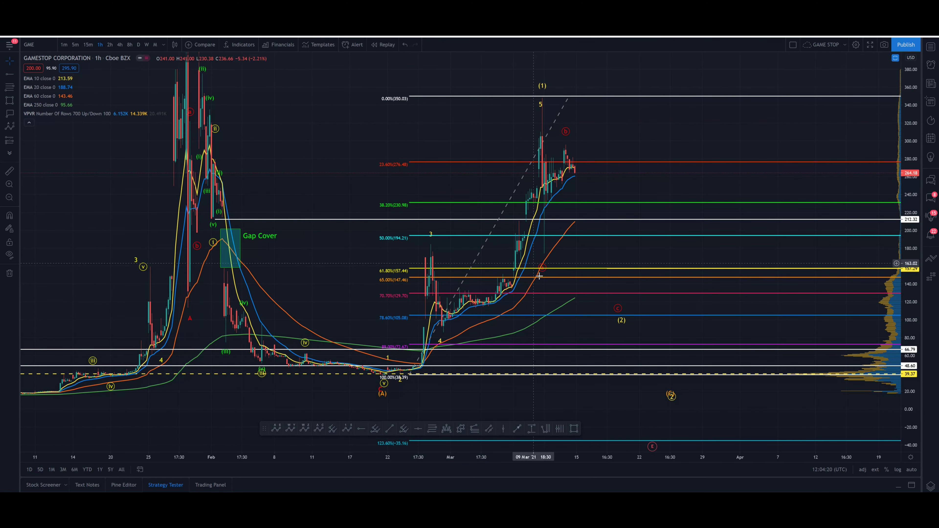
left_click(442, 269)
key("Delete")
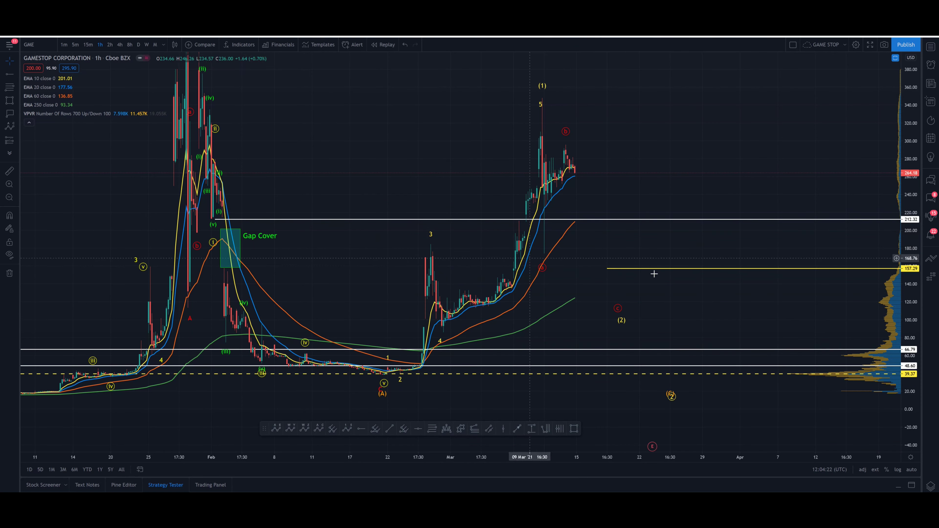
- Mark the yellow ray with a price label at 157.29 and a callout reading "61.8%"
left_click_drag(643, 253, 460, 194)
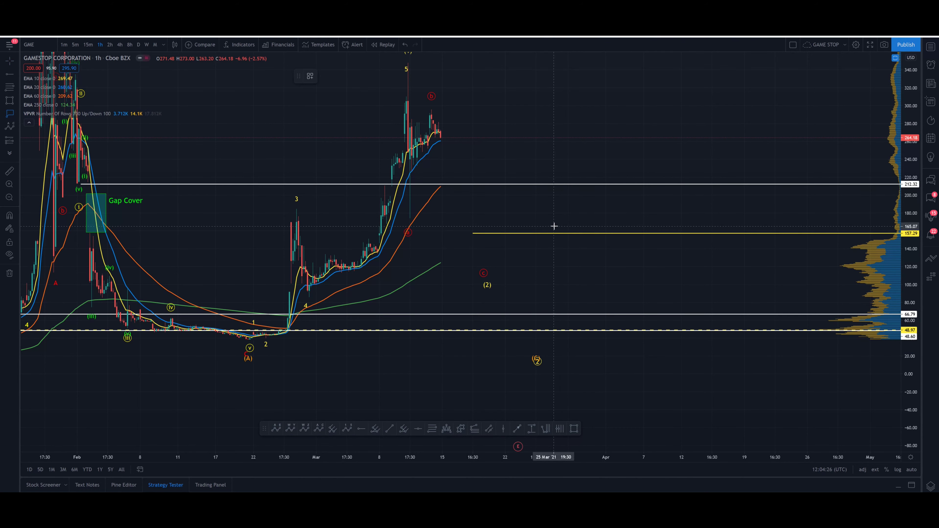
left_click(559, 233)
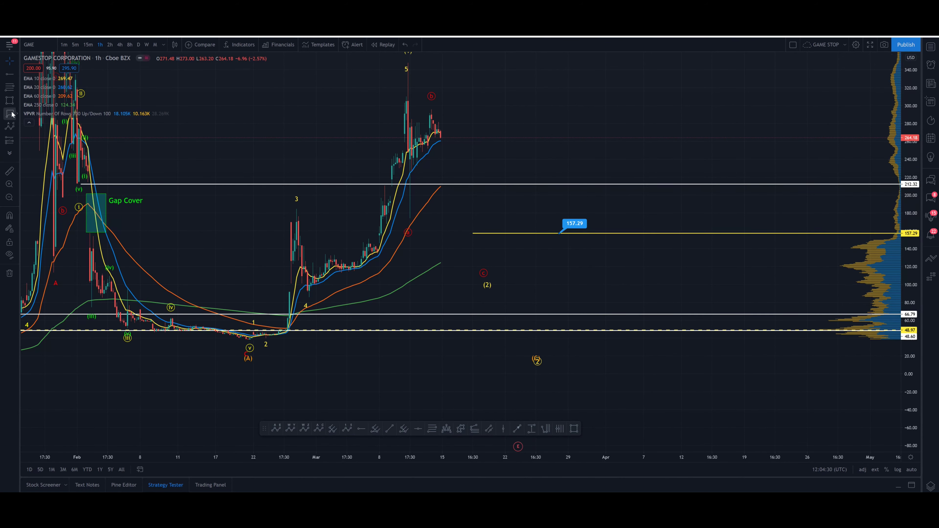
left_click(14, 116)
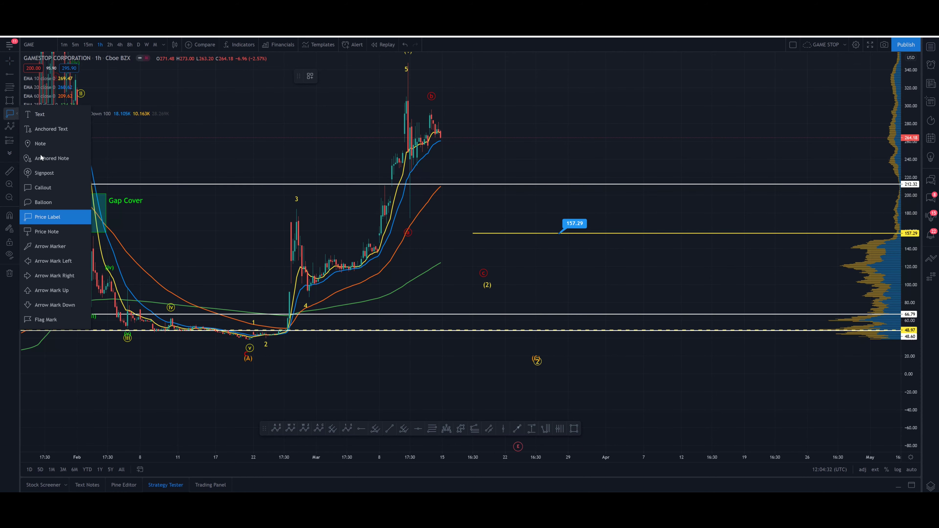
left_click(47, 188)
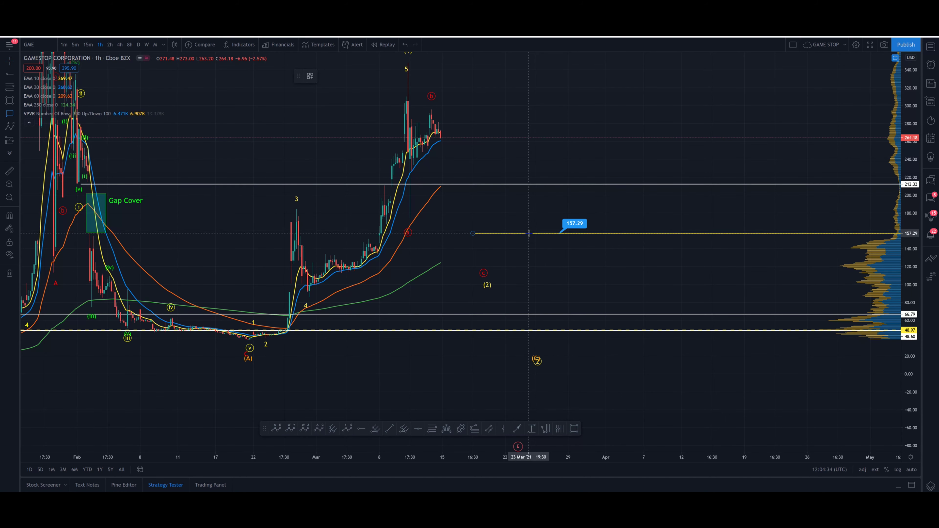
left_click_drag(528, 233, 579, 202)
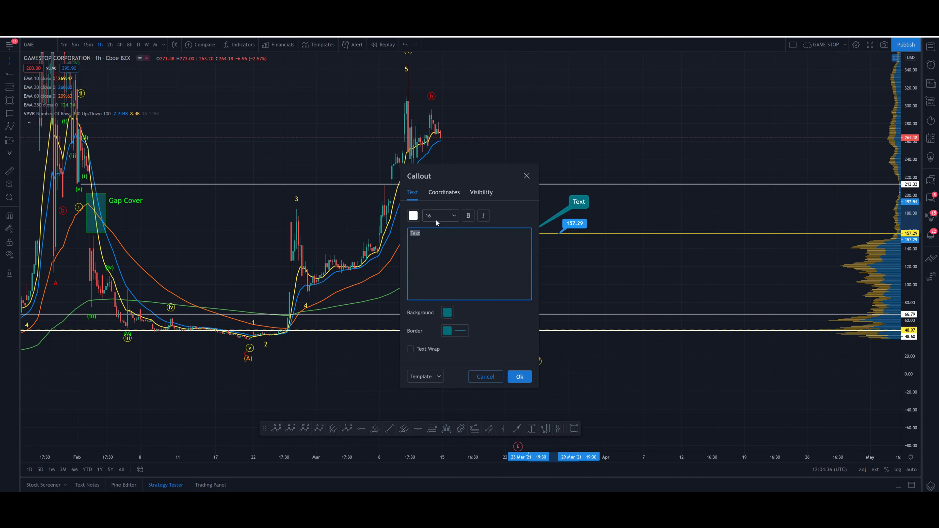
type("61.8%")
left_click(519, 376)
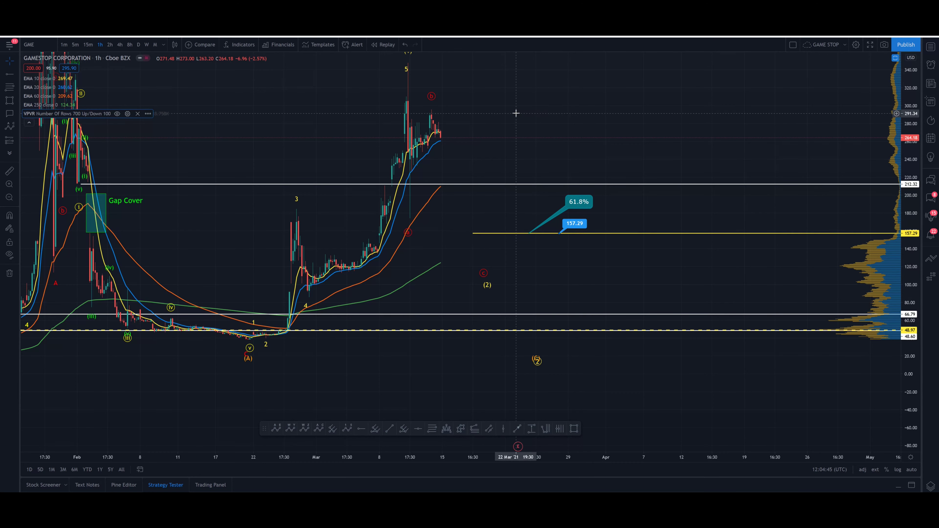
- Sketch a temporary path from the 10 March peak through circled a and b down to the 157.29 ray, and discard it
left_click_drag(524, 121, 605, 138)
scroll(606, 134, "down", 2)
left_click_drag(912, 130, 906, 150)
left_click(461, 429)
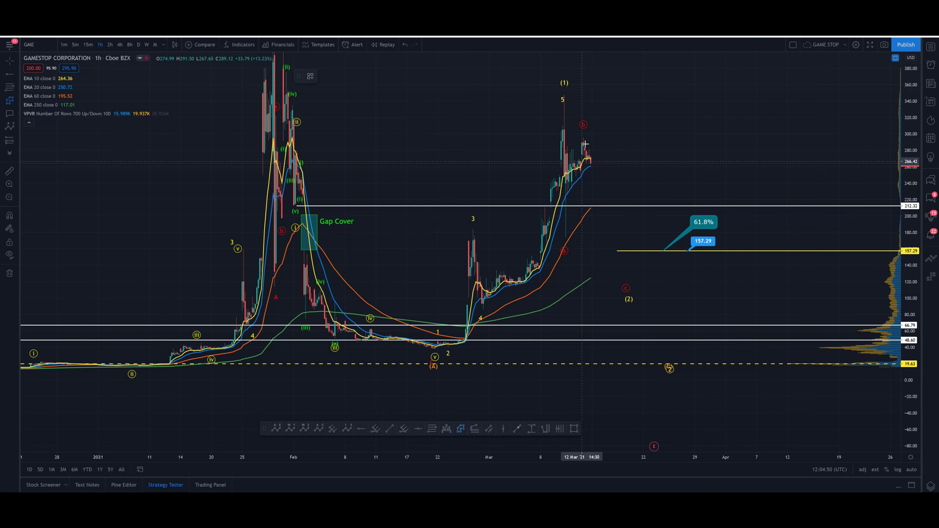
left_click(567, 241)
left_click(582, 136)
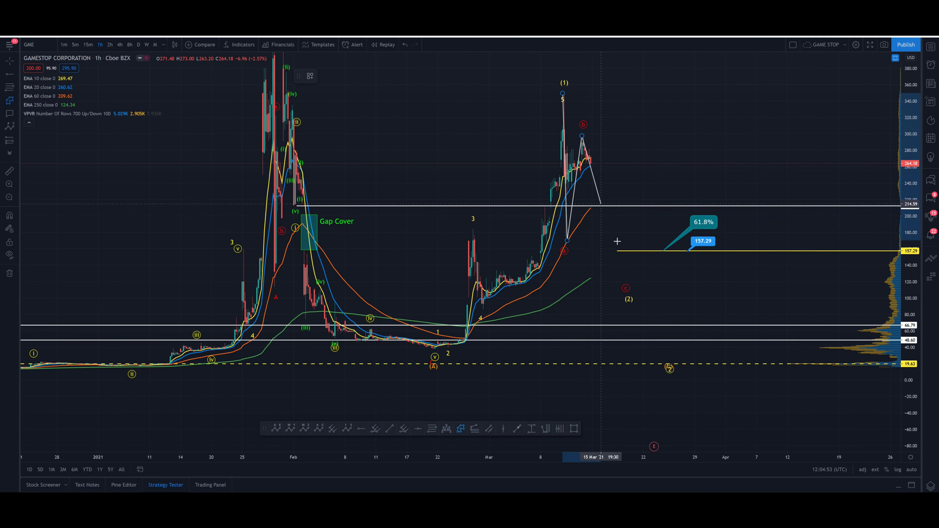
left_click(628, 252)
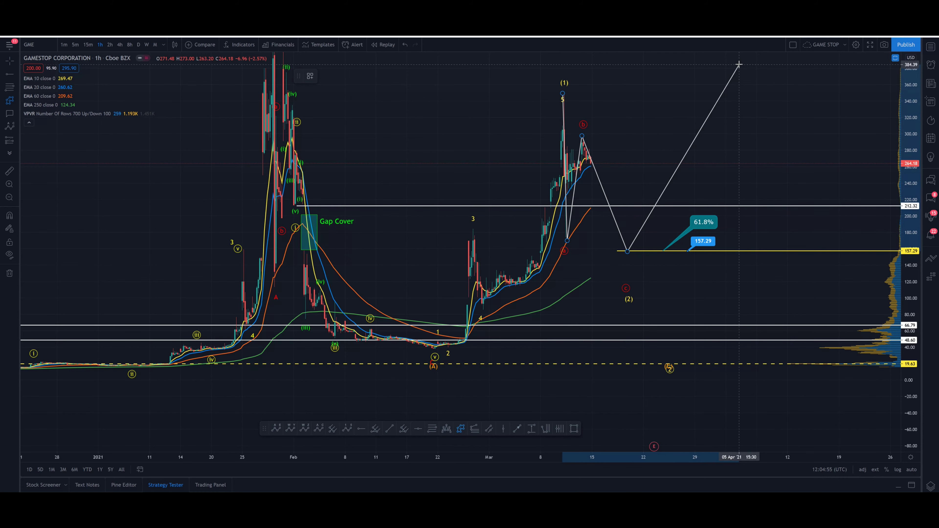
key("Escape")
- Draw a rectangle zone resting on the yellow ray, from about 177 down to 157 between 19 and 30 March
left_click_drag(700, 231, 674, 260)
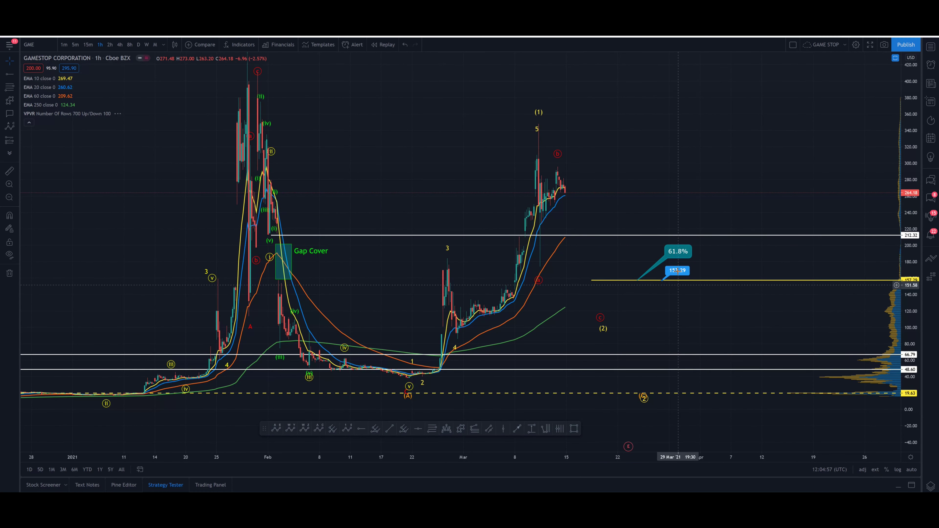
left_click_drag(915, 128, 911, 218)
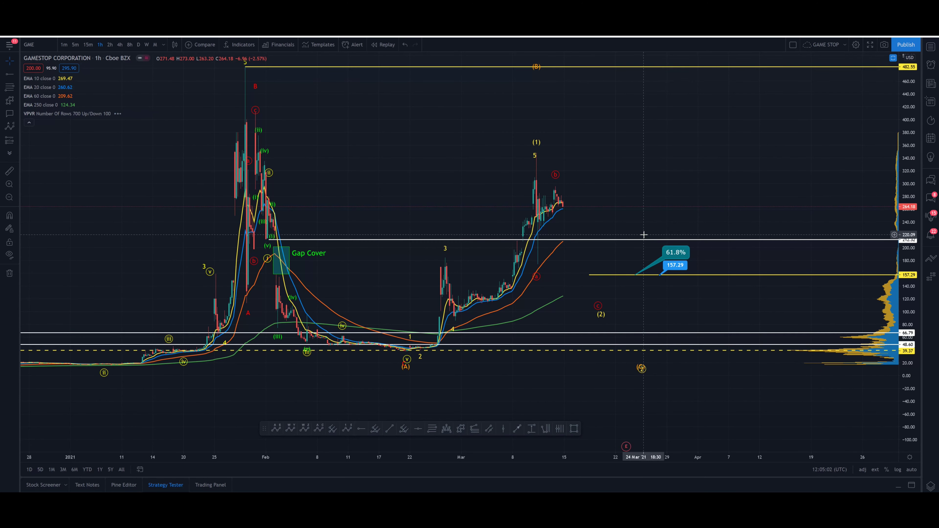
left_click(574, 428)
left_click_drag(609, 262, 684, 275)
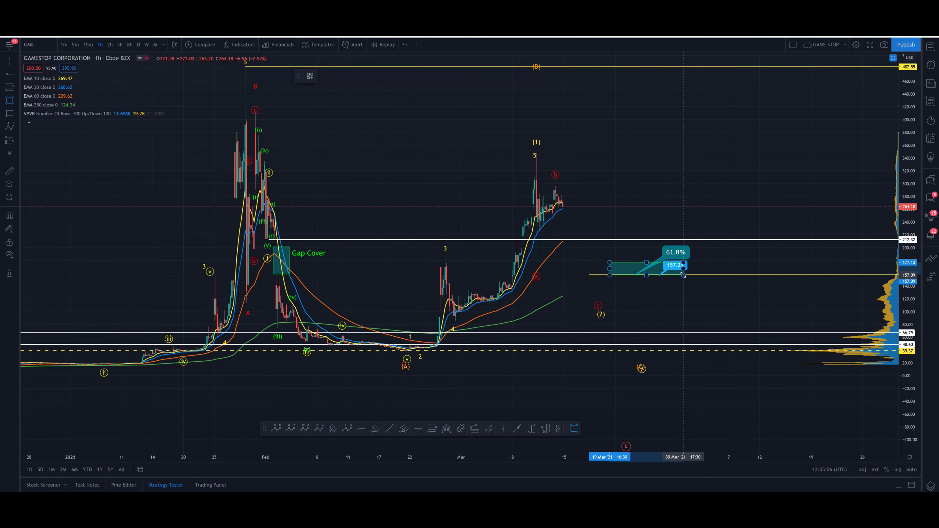
- Try wave (2) at the 10 March low once more, and return the label below circled c
left_click_drag(642, 185, 657, 202)
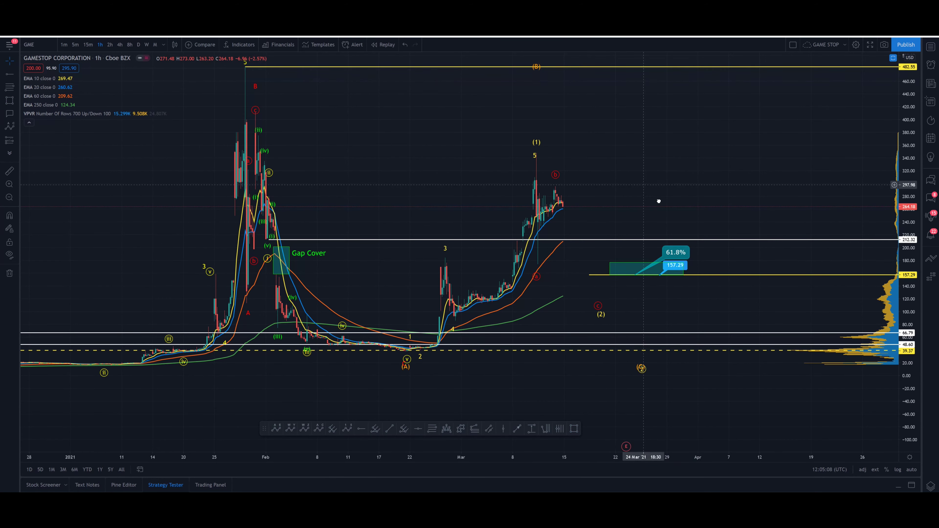
left_click(616, 330)
left_click_drag(615, 330, 554, 280)
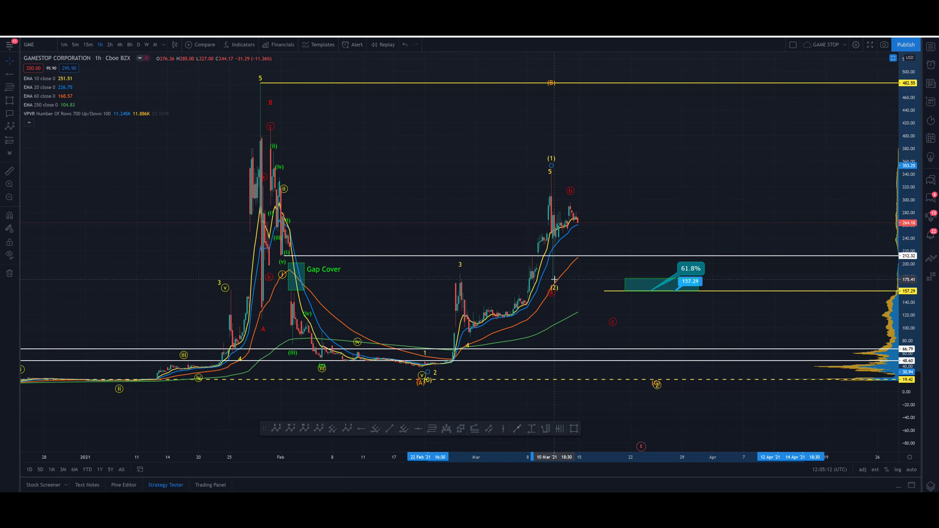
mouse_move(554, 277)
left_mouse_down()
mouse_move(612, 298)
mouse_move(614, 328)
left_mouse_up()
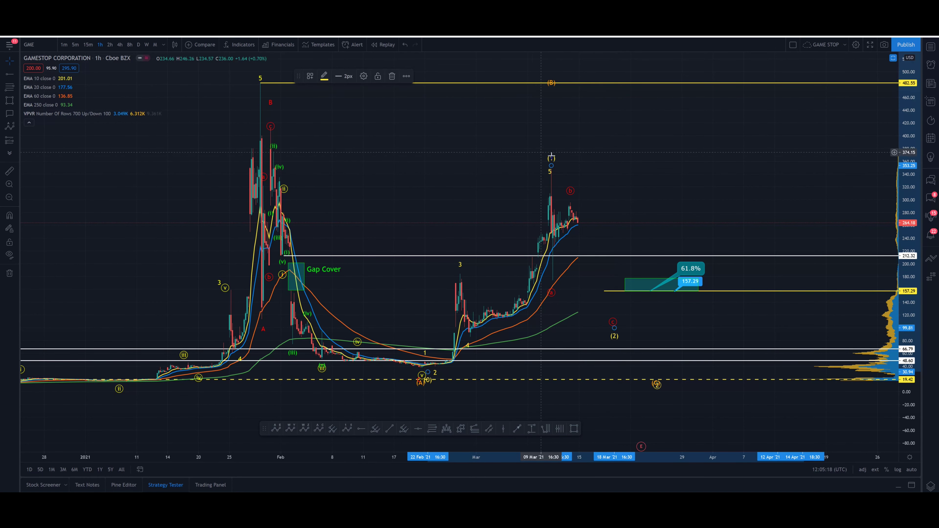
- Switch the price scale to logarithmic and turn on automatic scaling
left_click_drag(605, 223, 597, 258)
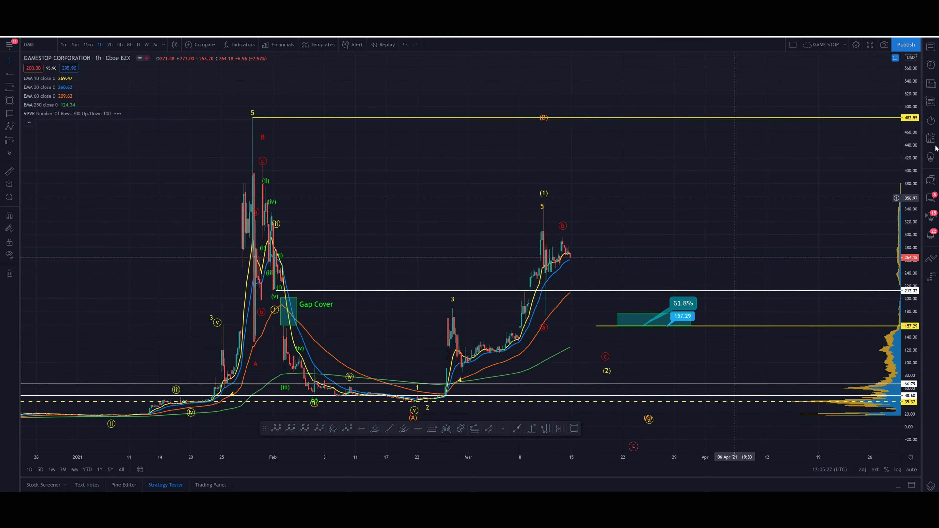
left_click_drag(911, 156, 909, 254)
left_click_drag(613, 198, 623, 175)
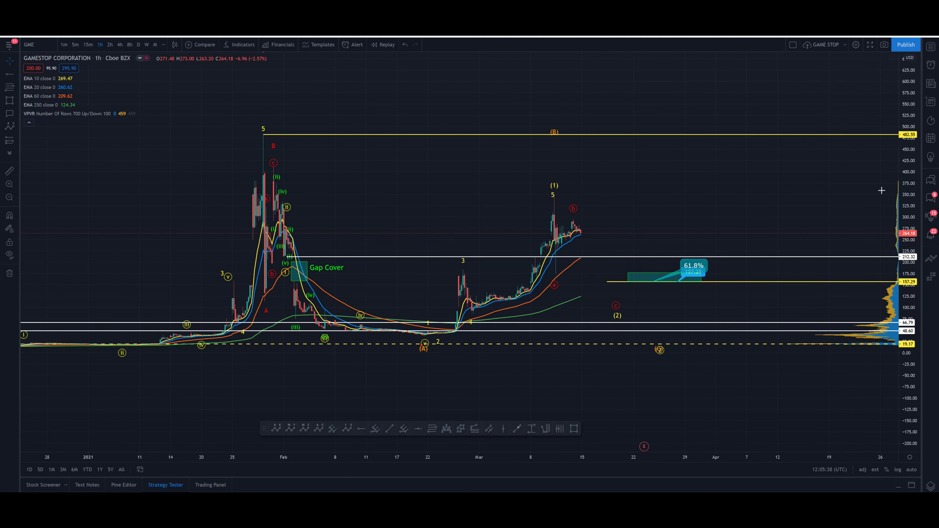
left_click(898, 470)
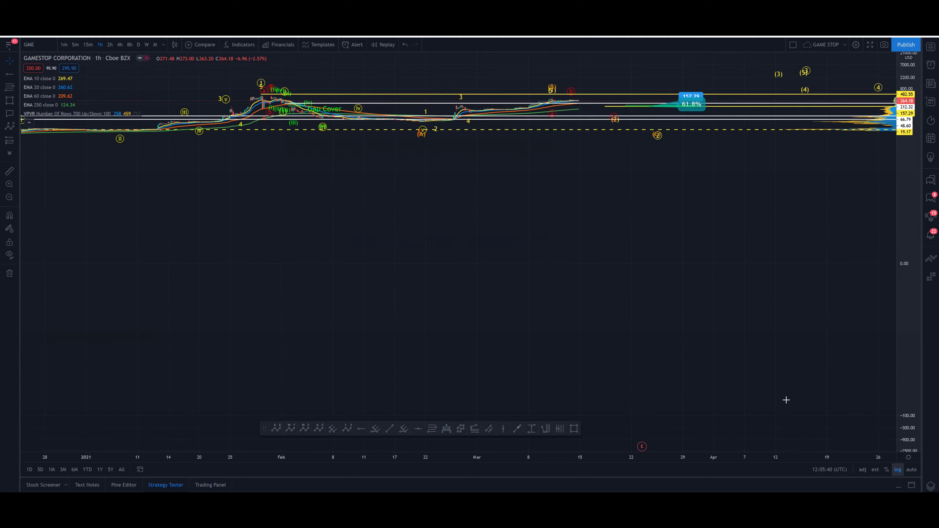
left_click(911, 470)
- Align wave (2) directly beneath circled c, and lower the (B) label closer to the 10 March peak
left_click_drag(645, 154, 701, 159)
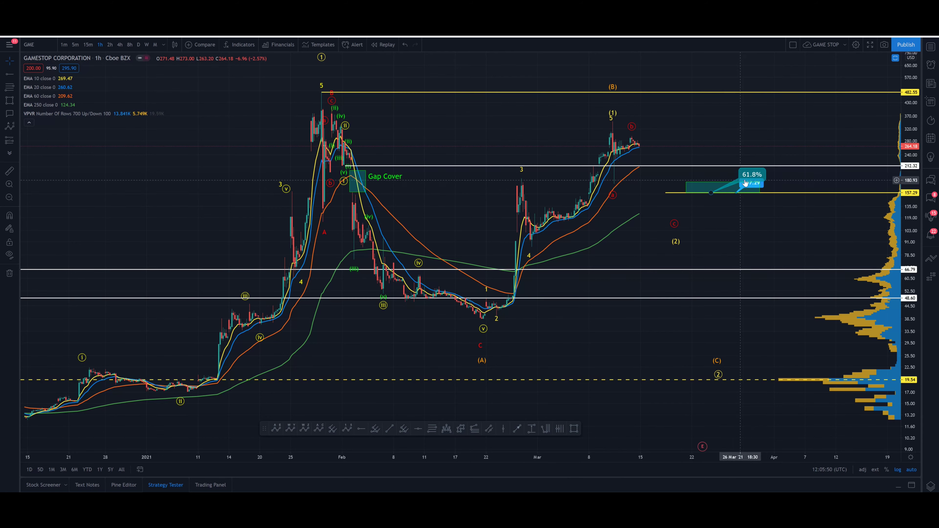
left_click(674, 224)
left_click_drag(676, 241, 675, 241)
left_click(644, 105)
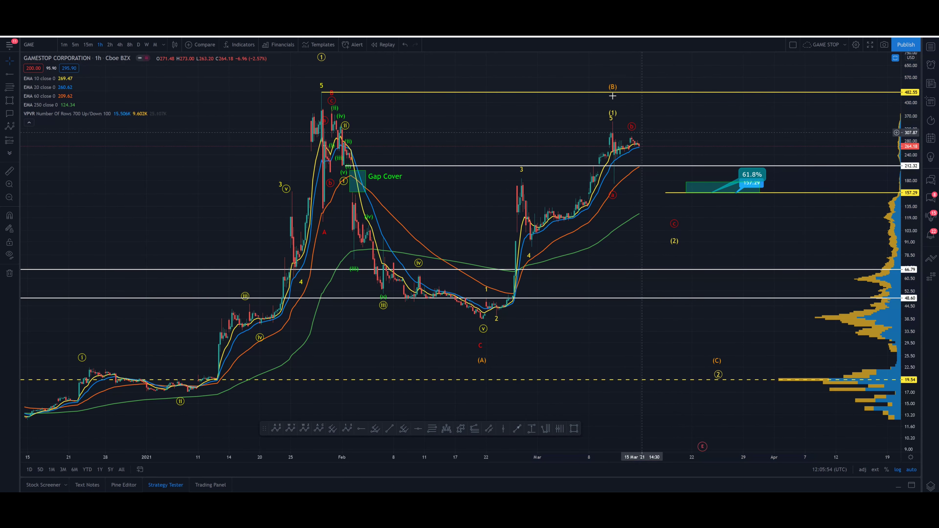
left_click_drag(612, 88, 612, 95)
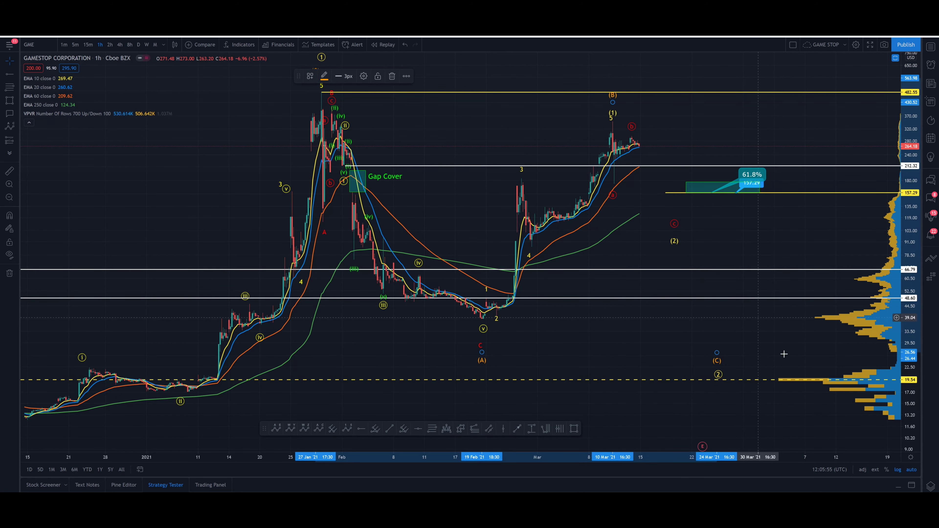